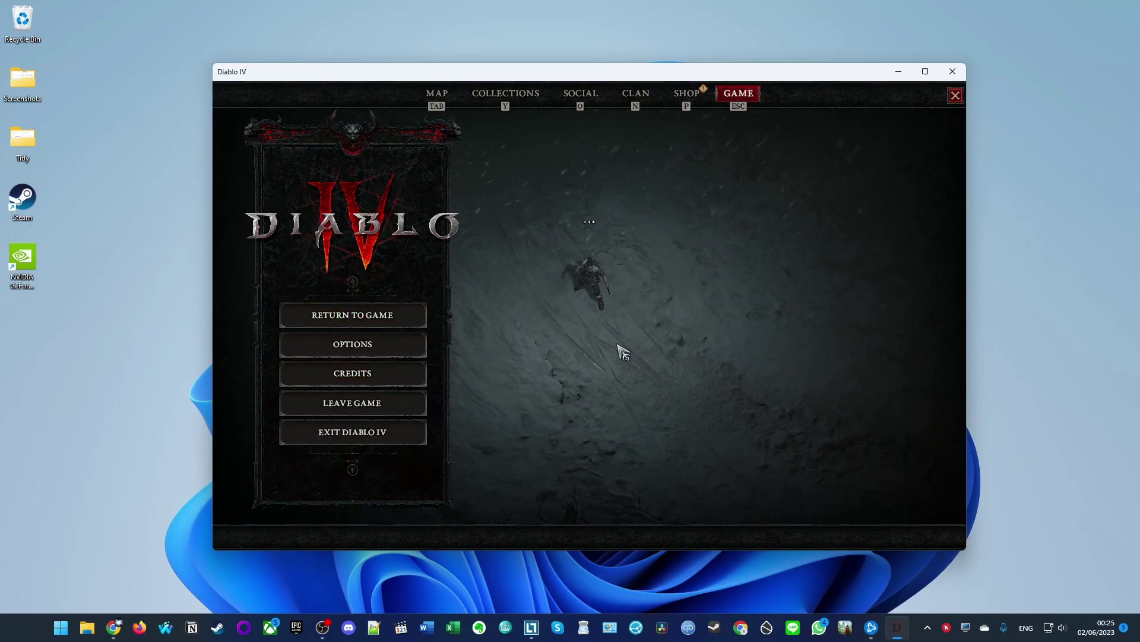
Close the Diablo IV game menu and walk the character around the snowy Icehowl Taiga
{"action": "key", "text": "Escape"}
{"action": "left_click", "coordinate": [481, 398]}
{"action": "left_click", "coordinate": [326, 330]}
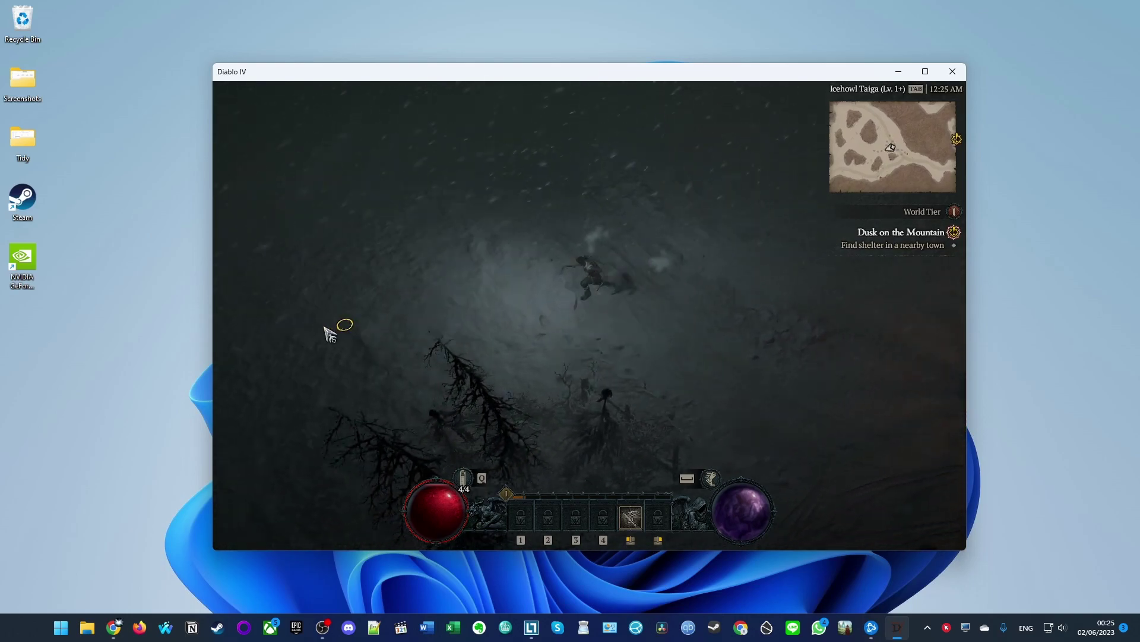
{"action": "left_click", "coordinate": [589, 236]}
{"action": "left_click", "coordinate": [453, 336]}
{"action": "left_click", "coordinate": [580, 405]}
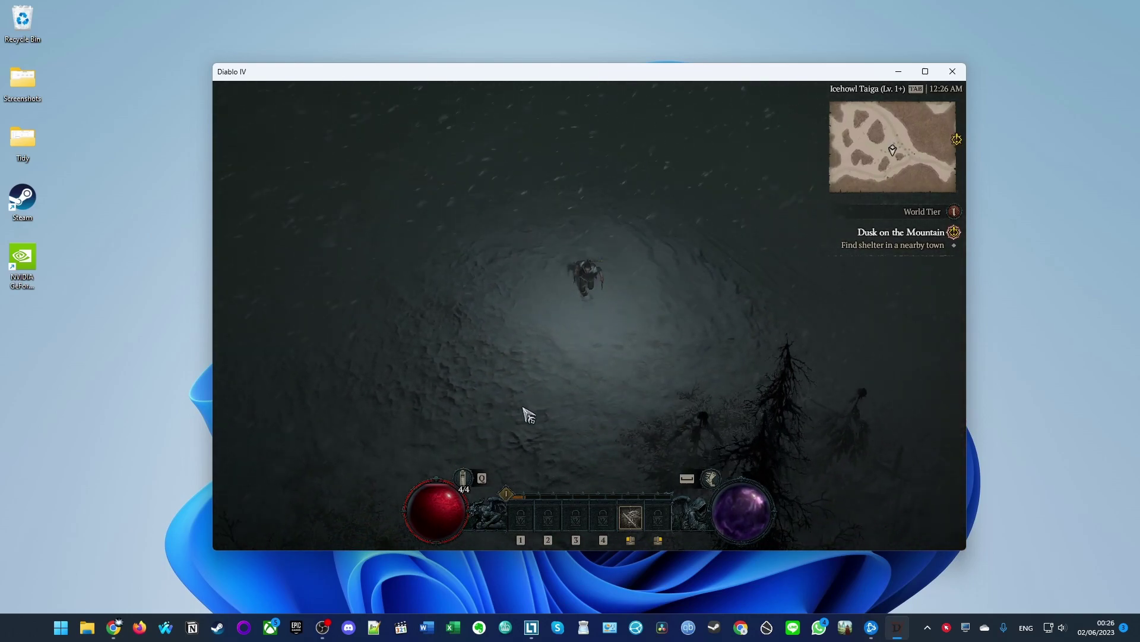
{"action": "left_click", "coordinate": [410, 387]}
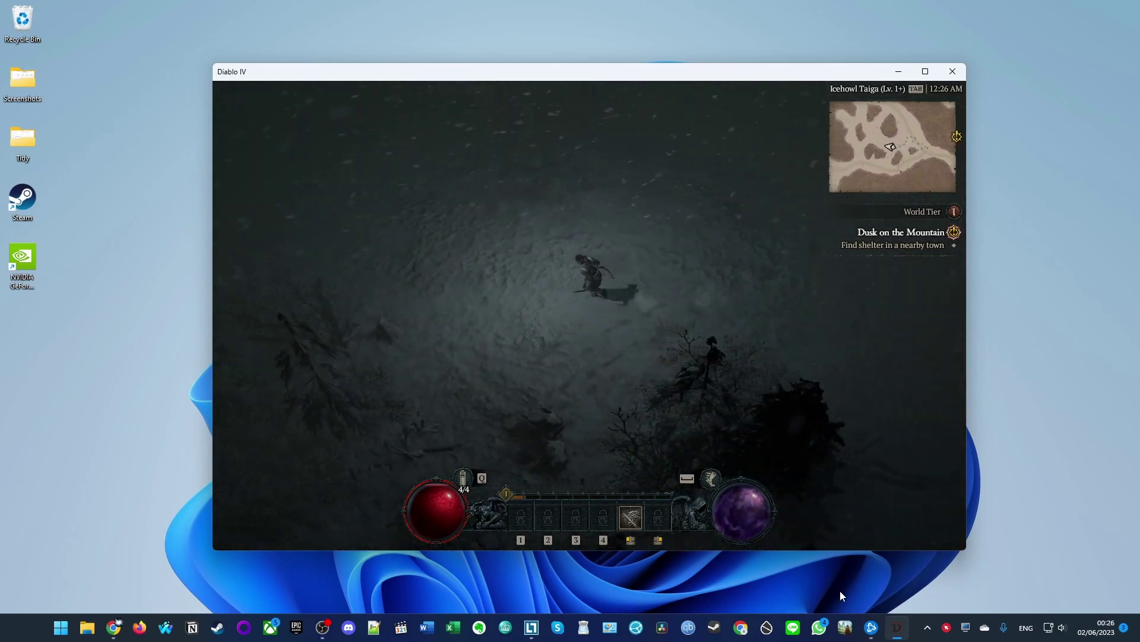
Switch to the Battle.net launcher to view its Diablo IV page, and minimize the launcher
{"action": "left_click", "coordinate": [871, 627]}
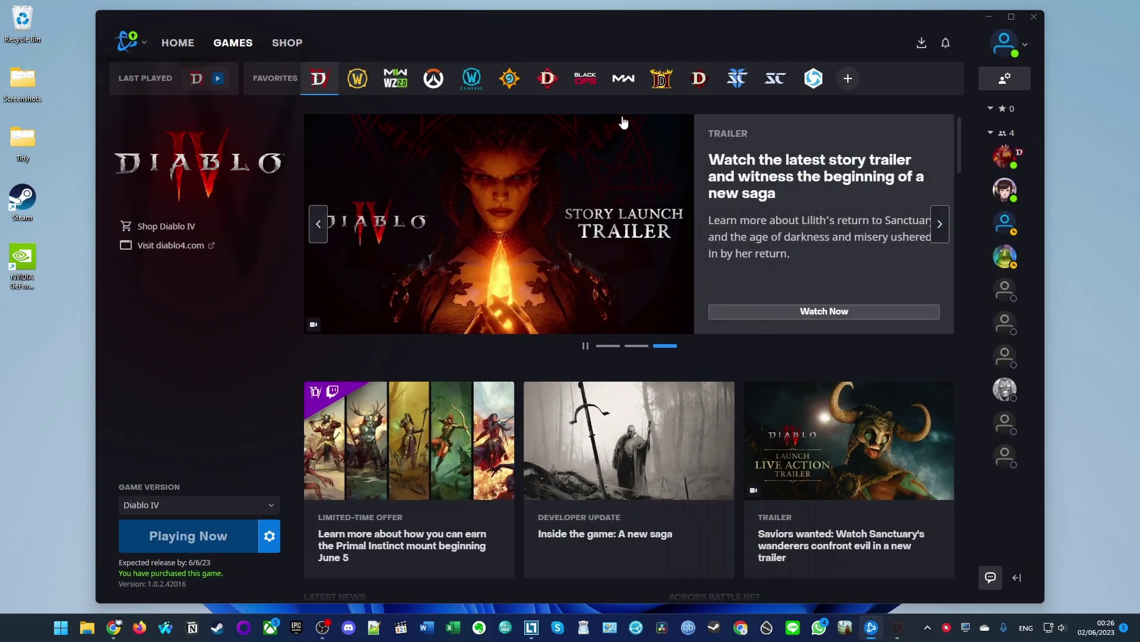
{"action": "left_click", "coordinate": [987, 17]}
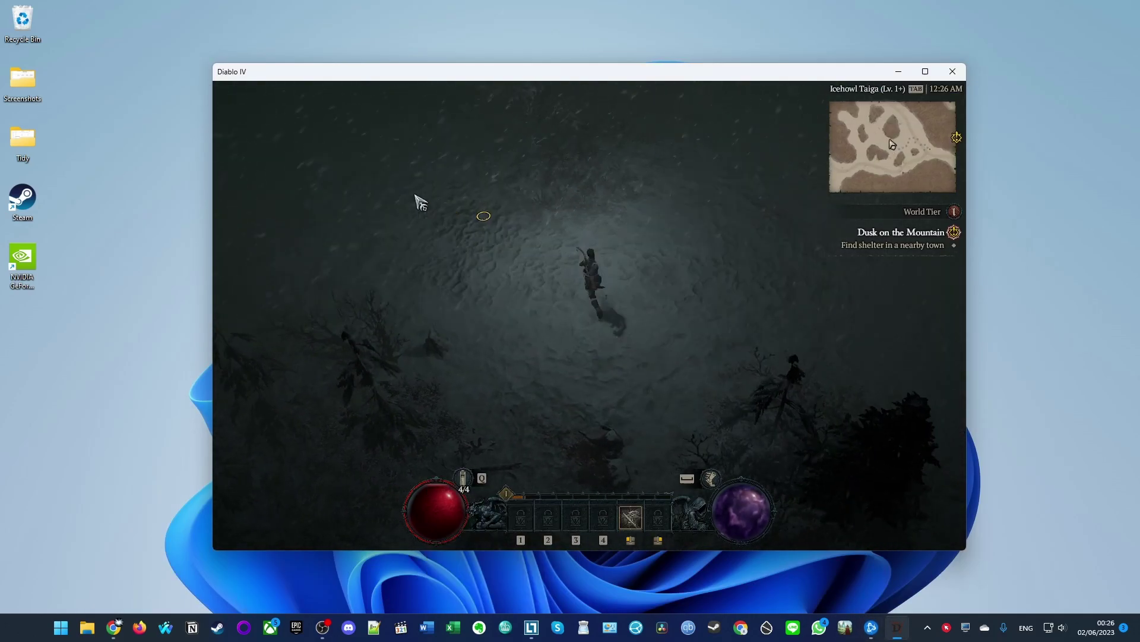
Move the character through the Icehowl Taiga and attack the Warg
{"action": "left_click", "coordinate": [734, 405]}
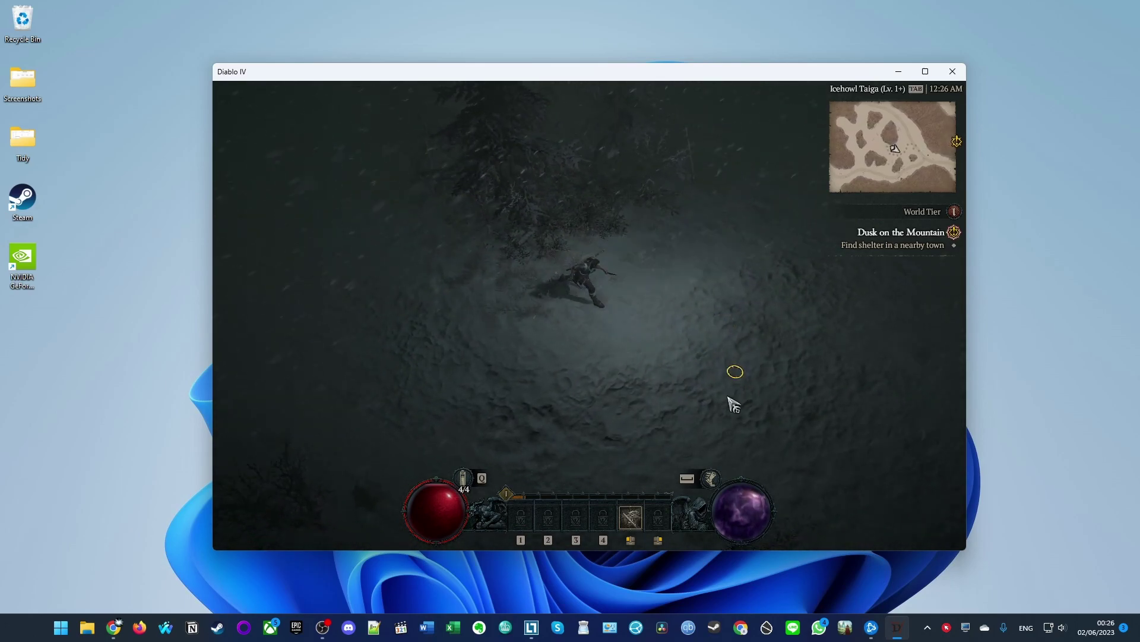
{"action": "left_click", "coordinate": [679, 407]}
{"action": "left_click", "coordinate": [754, 344]}
{"action": "left_click", "coordinate": [683, 365]}
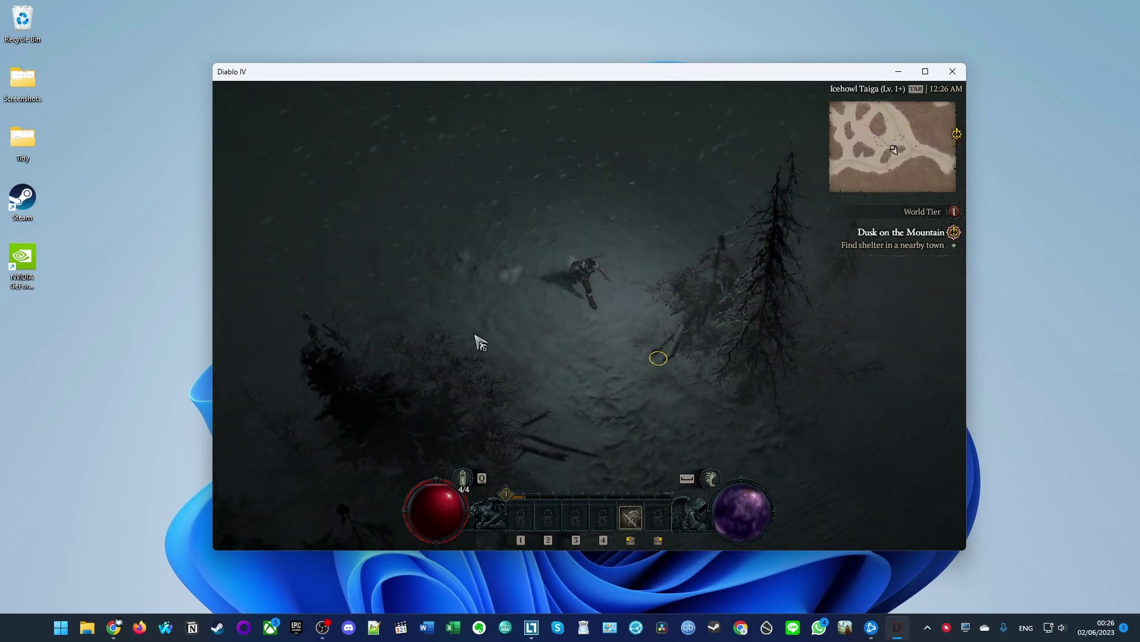
{"action": "left_click", "coordinate": [440, 306]}
{"action": "left_click", "coordinate": [410, 252]}
{"action": "left_click", "coordinate": [668, 229]}
{"action": "left_click", "coordinate": [549, 310]}
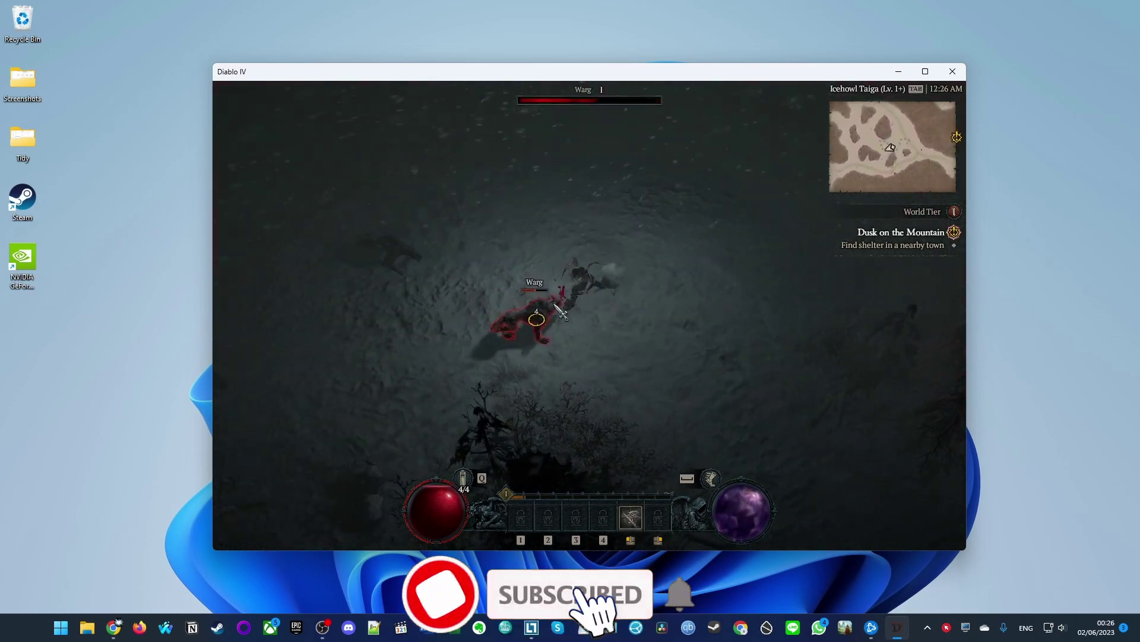
{"action": "left_click", "coordinate": [555, 306]}
{"action": "left_click", "coordinate": [616, 311]}
{"action": "left_click", "coordinate": [613, 306]}
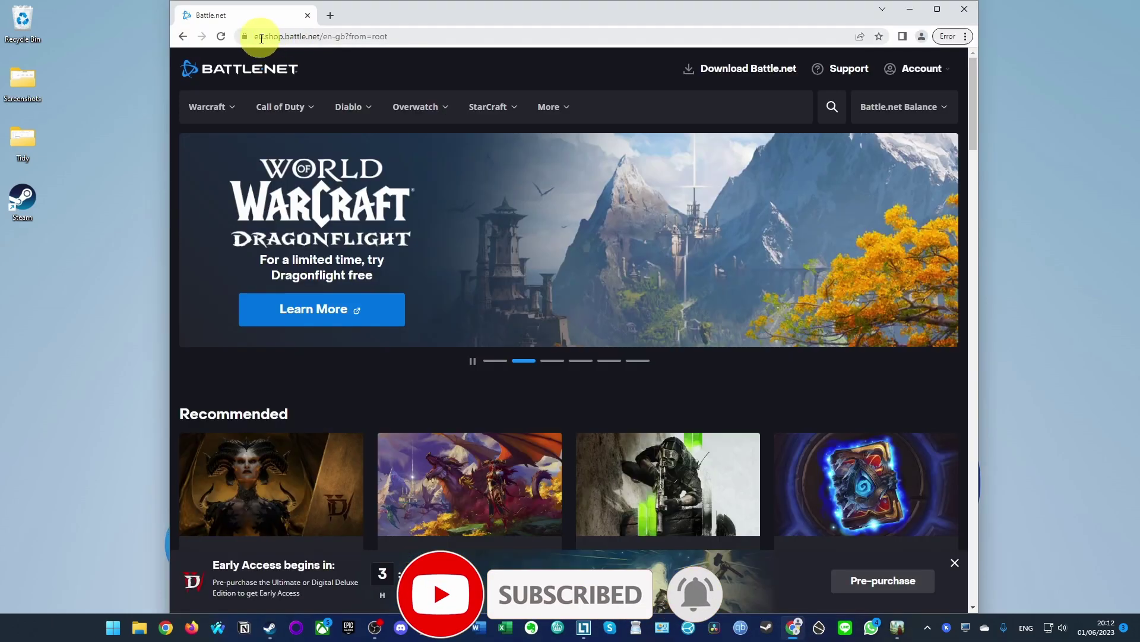
Download the Battle.net desktop app from the eu.shop.battle.net site and accept all cookies on the download page
{"action": "left_click", "coordinate": [255, 38]}
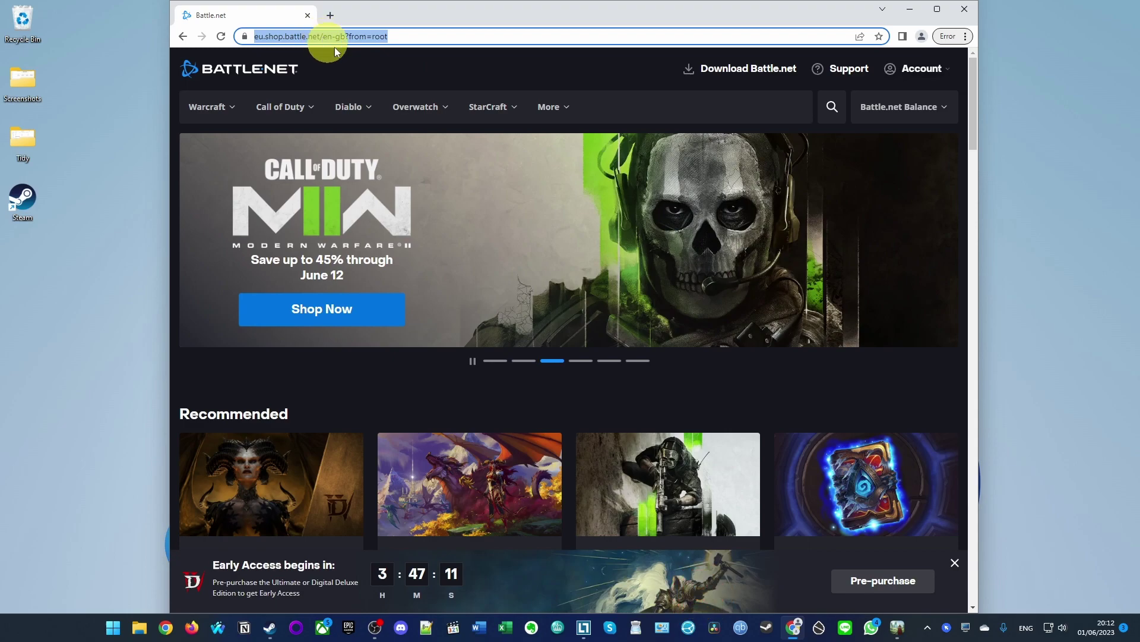
{"action": "left_click", "coordinate": [373, 71]}
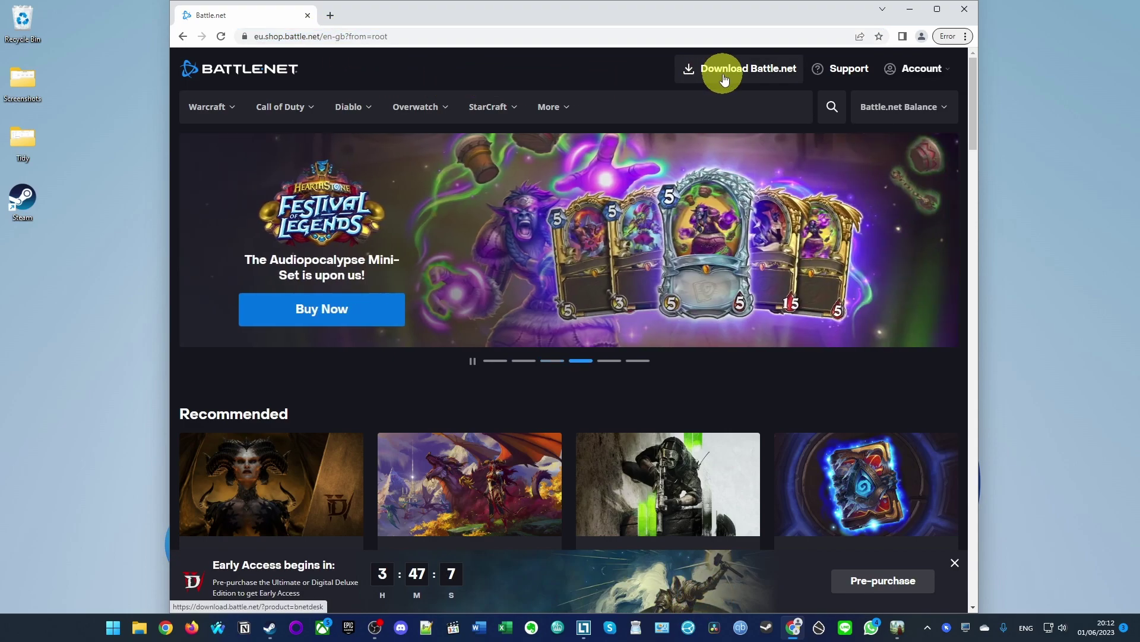
{"action": "left_click", "coordinate": [724, 73]}
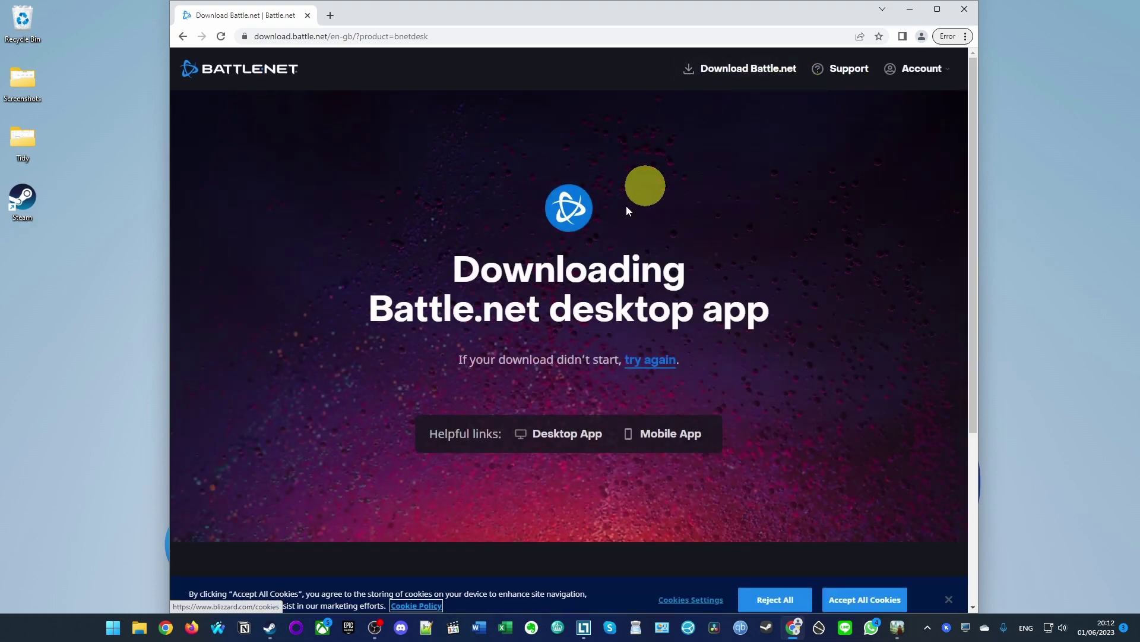
{"action": "left_click_drag", "start_coordinate": [376, 244], "coordinate": [841, 304]}
{"action": "left_click", "coordinate": [842, 308]}
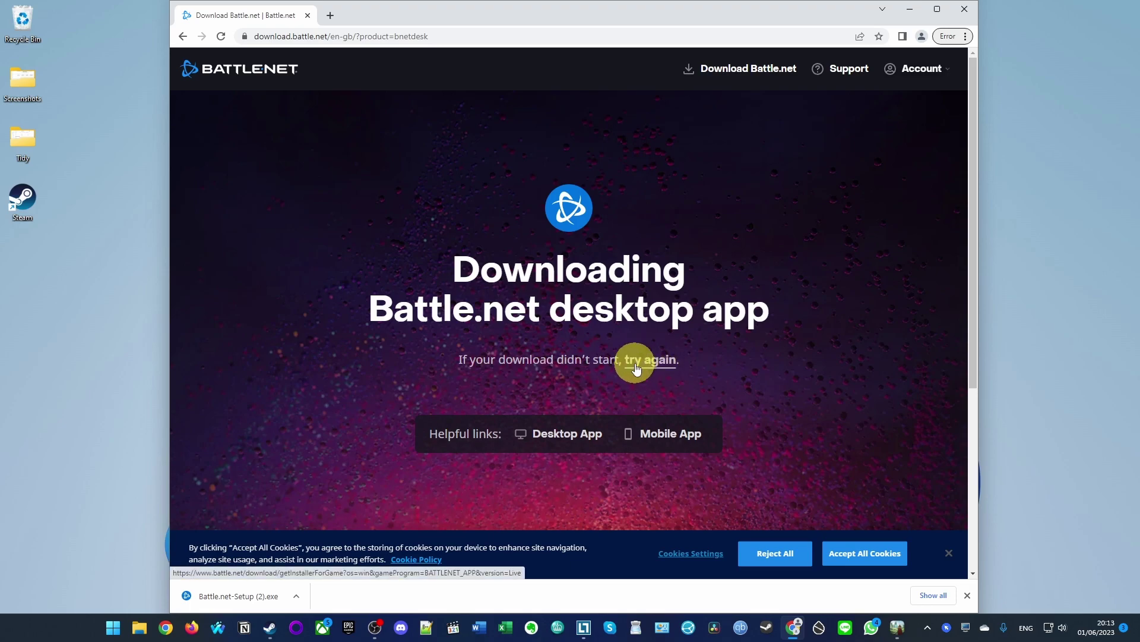
{"action": "left_click", "coordinate": [875, 553]}
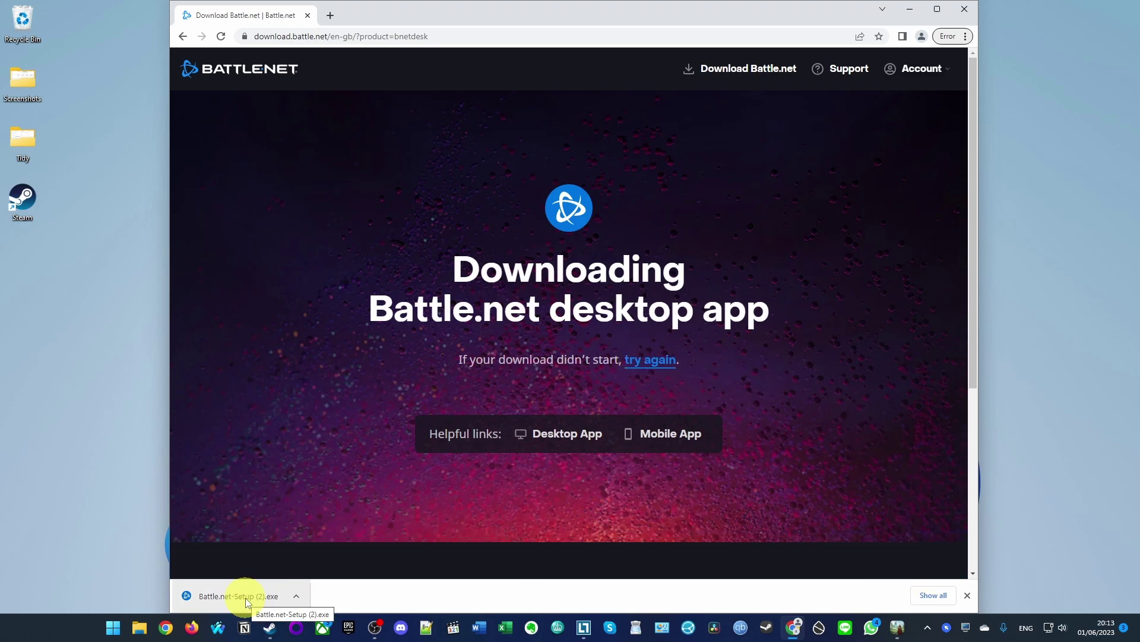
Open the Downloads folder in File Explorer and run Battle.net-Setup (2).exe
{"action": "left_click", "coordinate": [146, 627]}
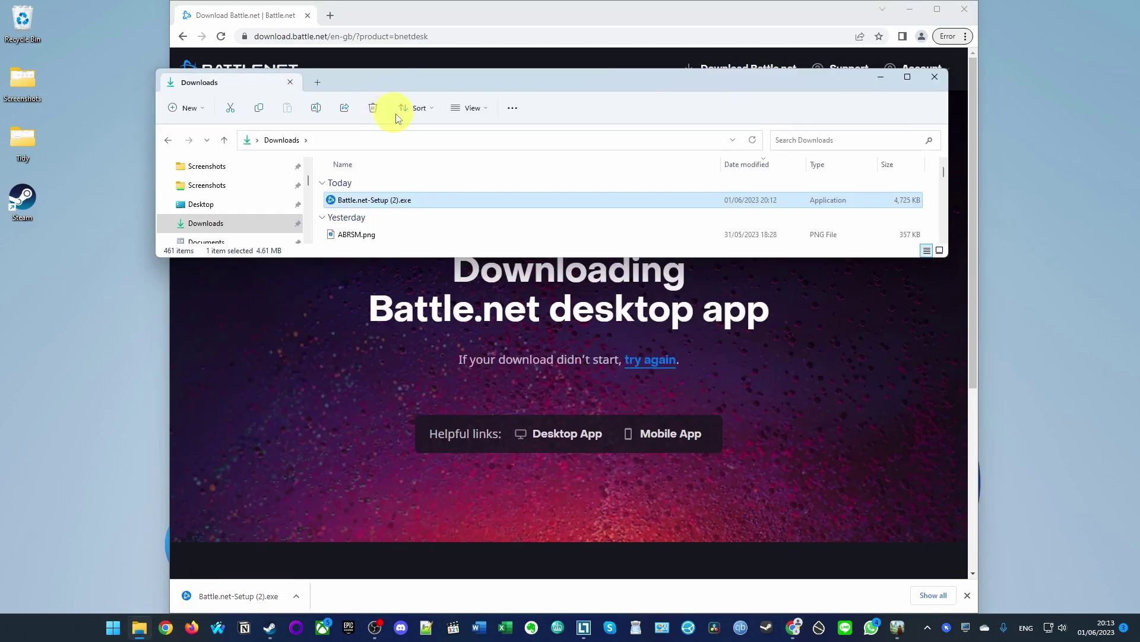
{"action": "left_click_drag", "start_coordinate": [418, 79], "coordinate": [401, 120]}
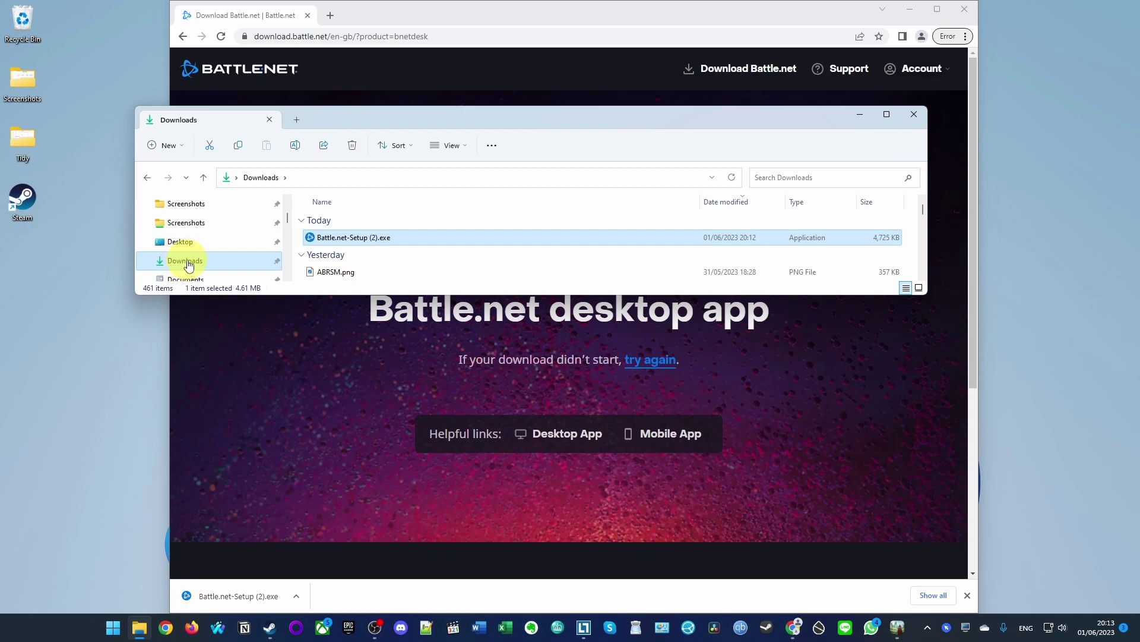
{"action": "double_click", "coordinate": [338, 238]}
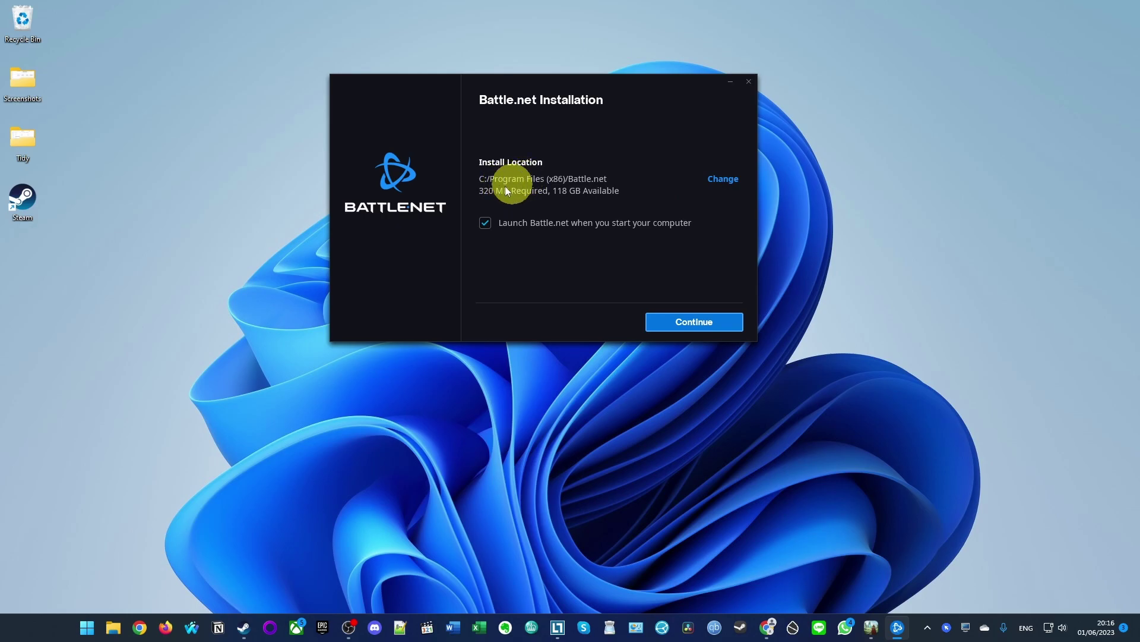
Disable launching Battle.net at computer startup and install it in C:/Program Files (x86)/Battle.net
{"action": "left_click", "coordinate": [500, 226]}
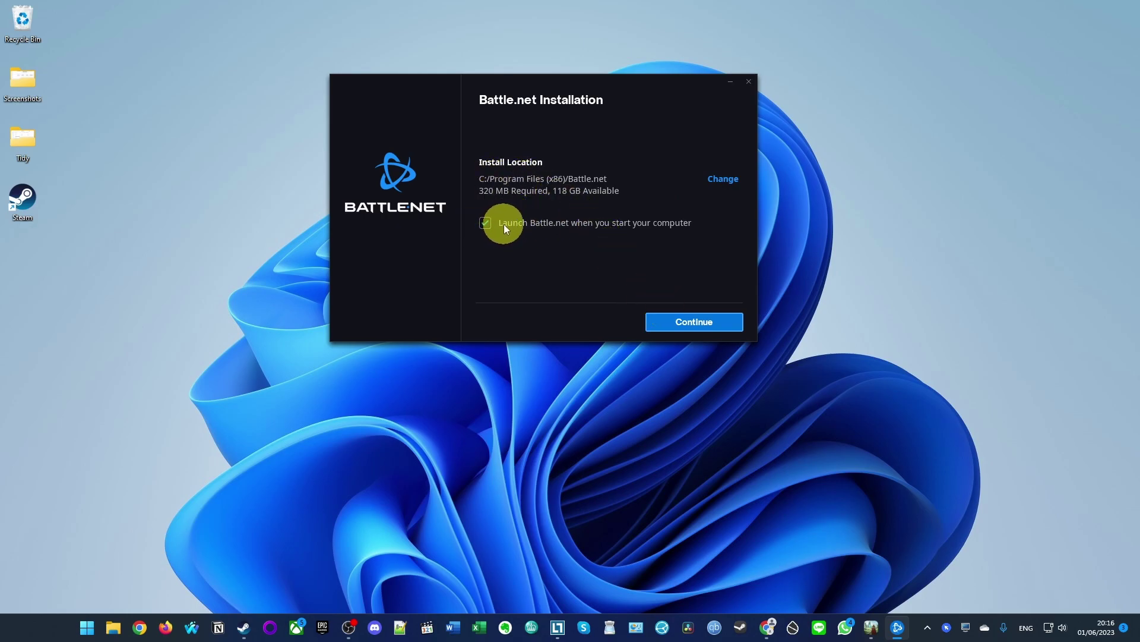
{"action": "left_click", "coordinate": [716, 327]}
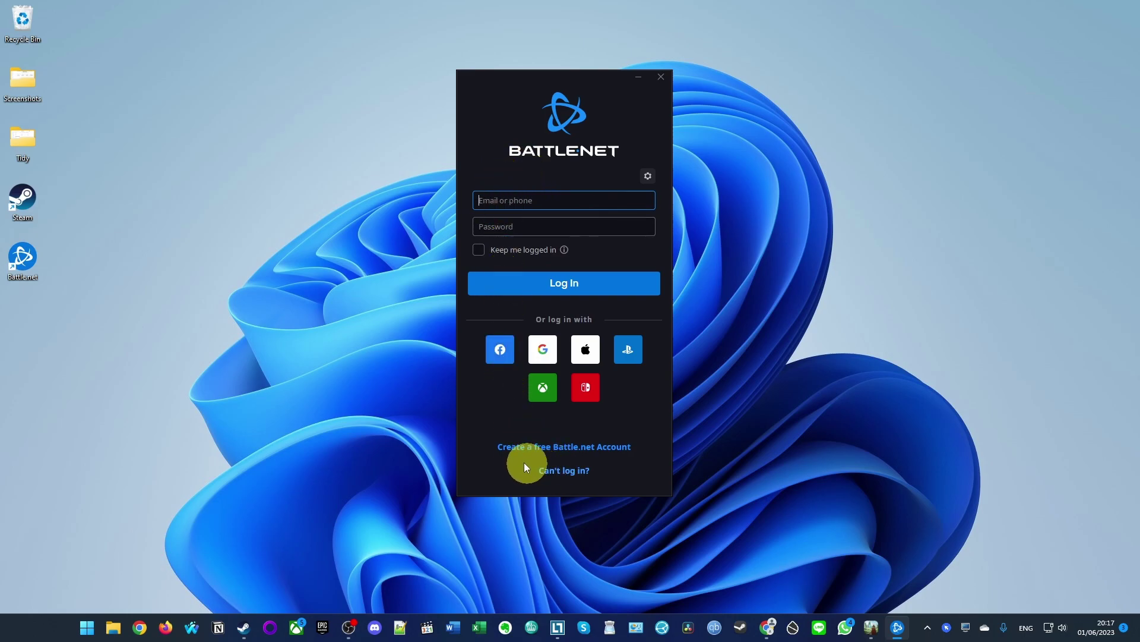
Open the free Battle.net account sign-up form and go to its date of birth field
{"action": "left_click", "coordinate": [593, 448]}
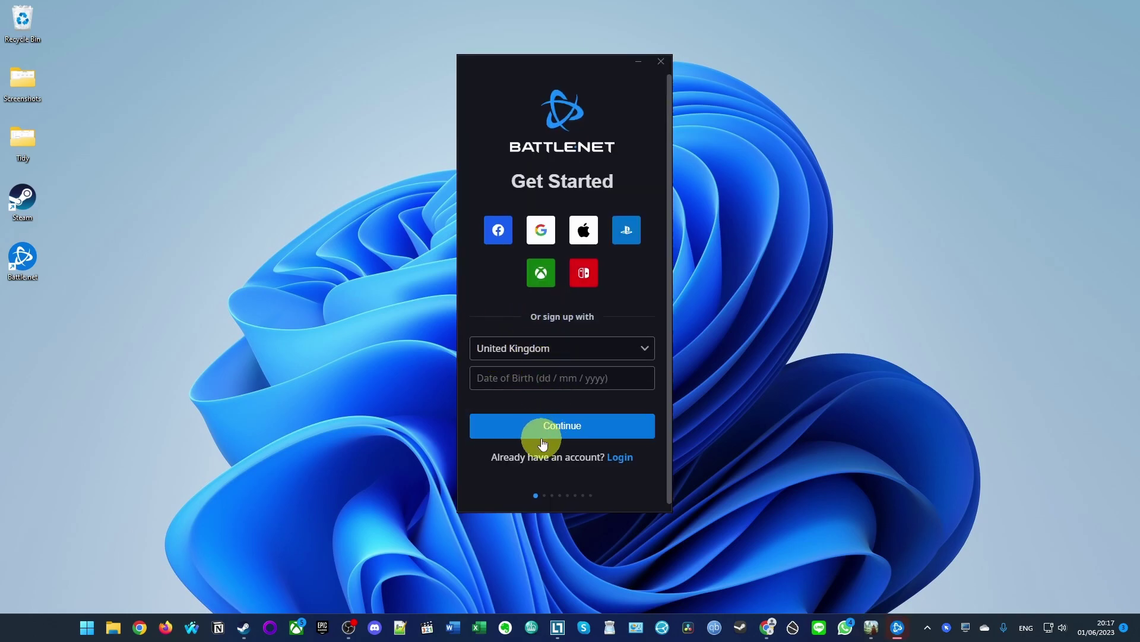
{"action": "left_click", "coordinate": [579, 378]}
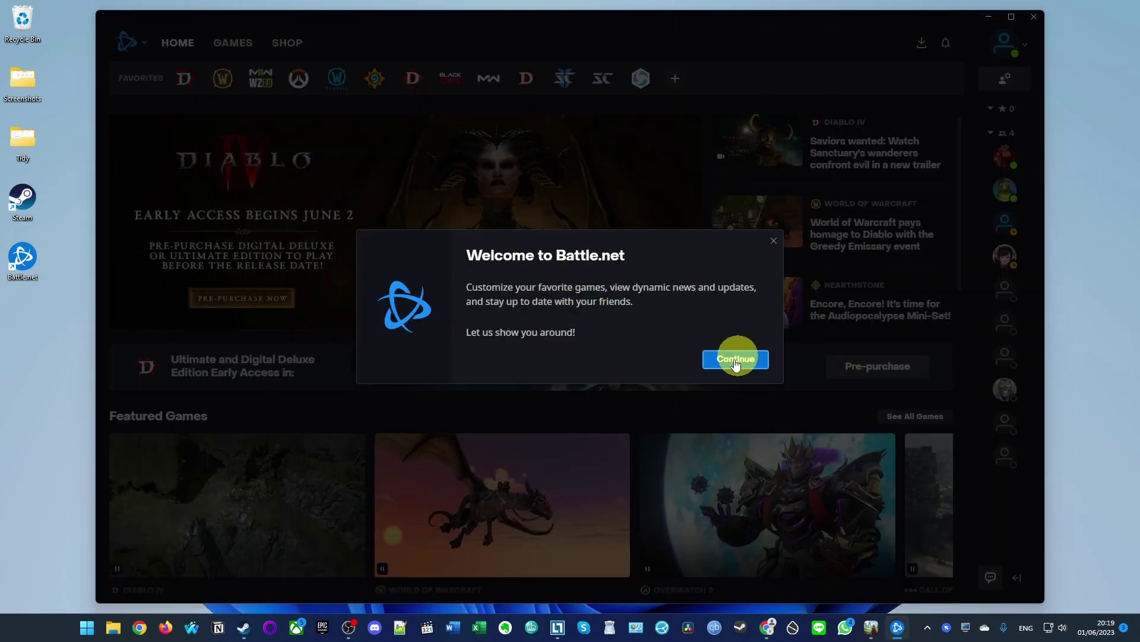
Go through the Welcome to Battle.net tour to its end
{"action": "left_click", "coordinate": [739, 360]}
{"action": "left_click", "coordinate": [350, 152]}
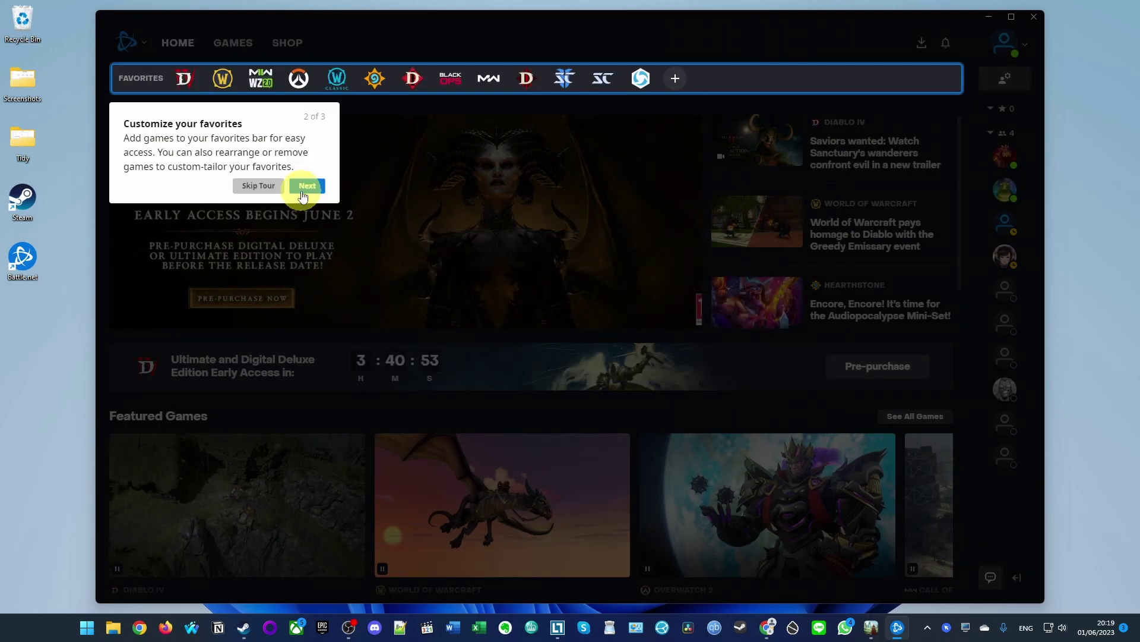
{"action": "left_click", "coordinate": [309, 184]}
{"action": "left_click", "coordinate": [924, 145]}
{"action": "left_click", "coordinate": [283, 146]}
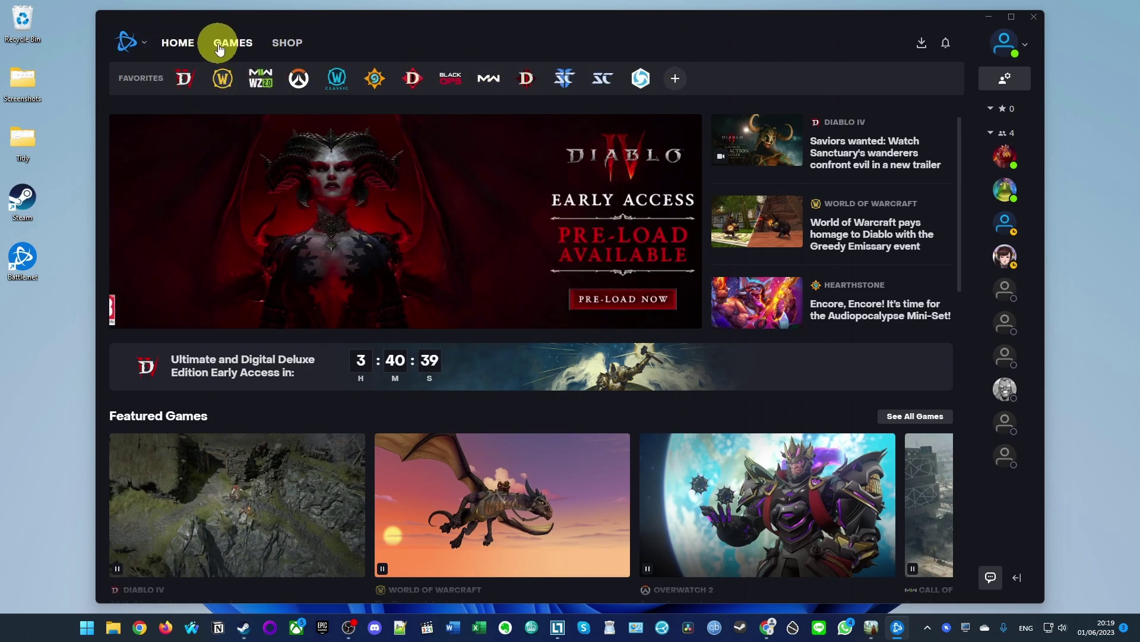
Look through the My Games library and the shop's Recommended and Featured offers, and return to the library
{"action": "left_click", "coordinate": [218, 46]}
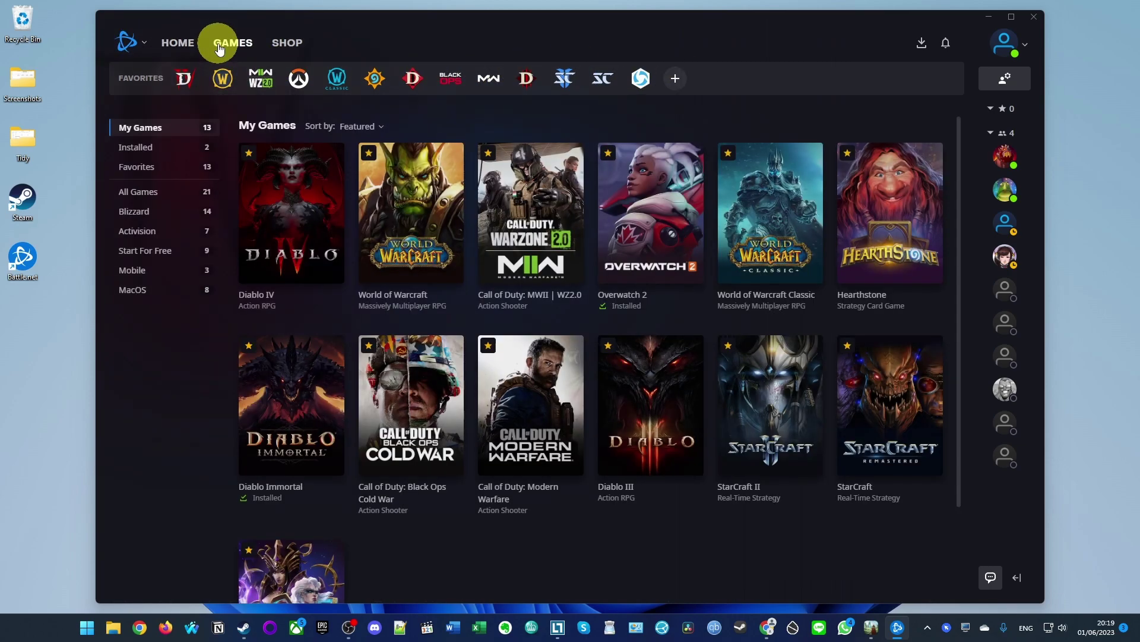
{"action": "left_click", "coordinate": [669, 540]}
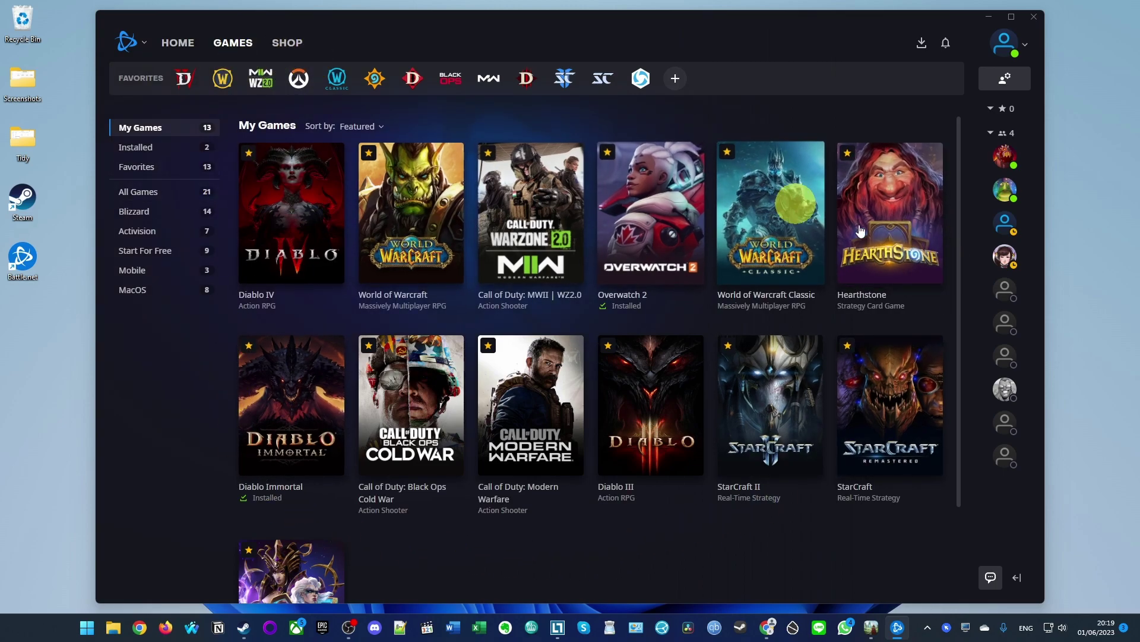
{"action": "left_click", "coordinate": [294, 49]}
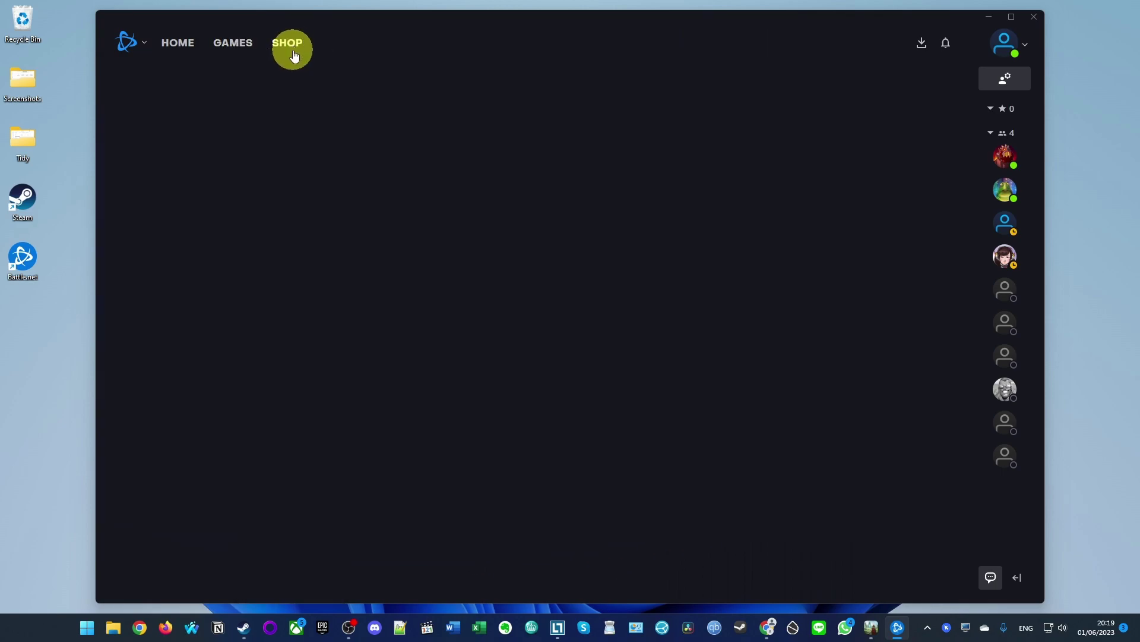
{"action": "scroll", "coordinate": [438, 327], "scroll_direction": "down", "scroll_amount": 7}
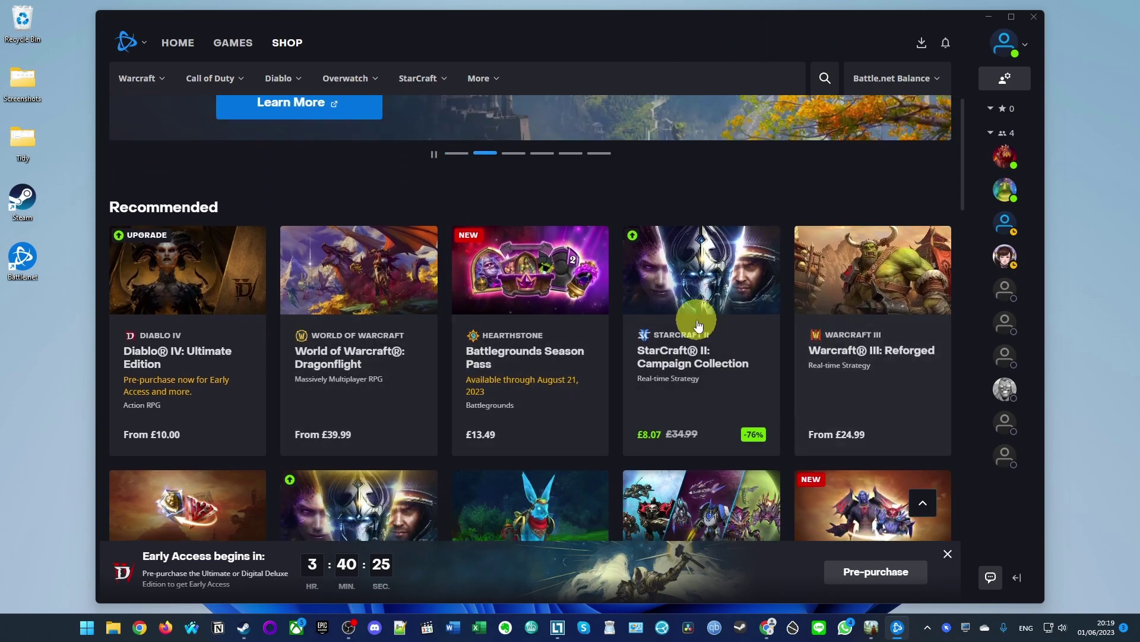
{"action": "scroll", "coordinate": [574, 373], "scroll_direction": "down", "scroll_amount": 5}
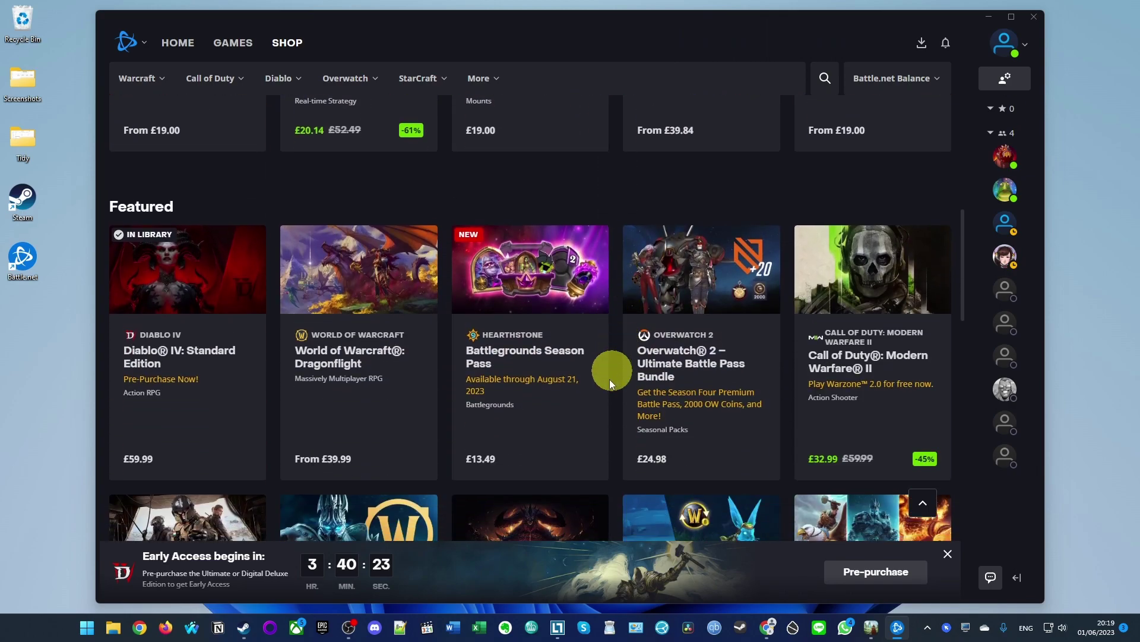
{"action": "scroll", "coordinate": [609, 379], "scroll_direction": "up", "scroll_amount": 12}
{"action": "left_click", "coordinate": [208, 38]}
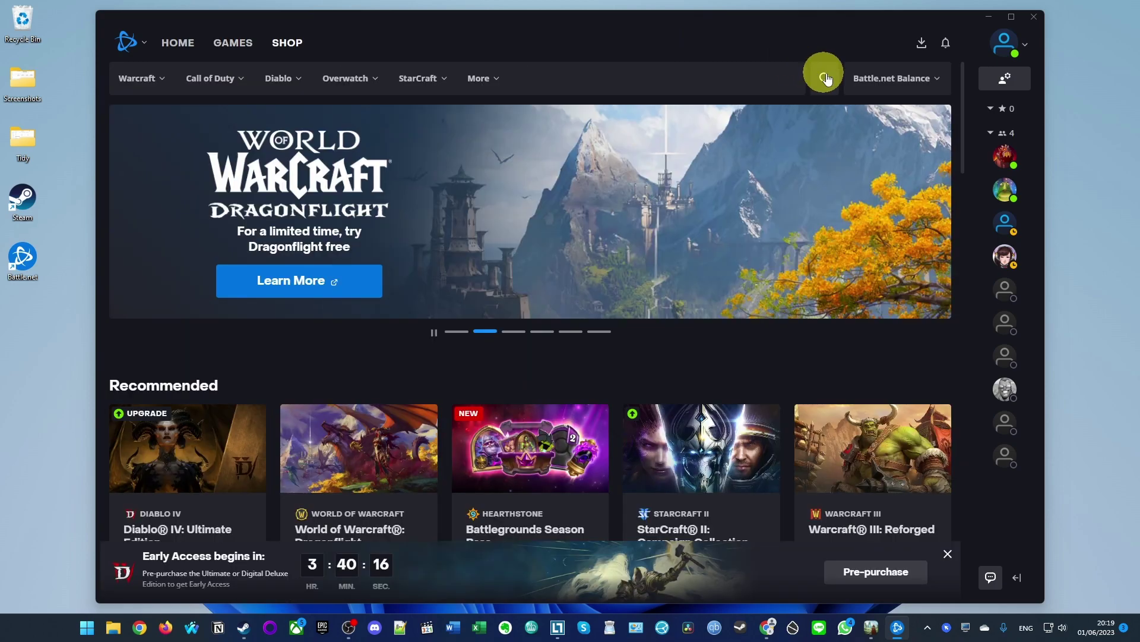
Search the shop for "diablo iv" and open the Digital Deluxe Edition's product page
{"action": "left_click", "coordinate": [826, 76]}
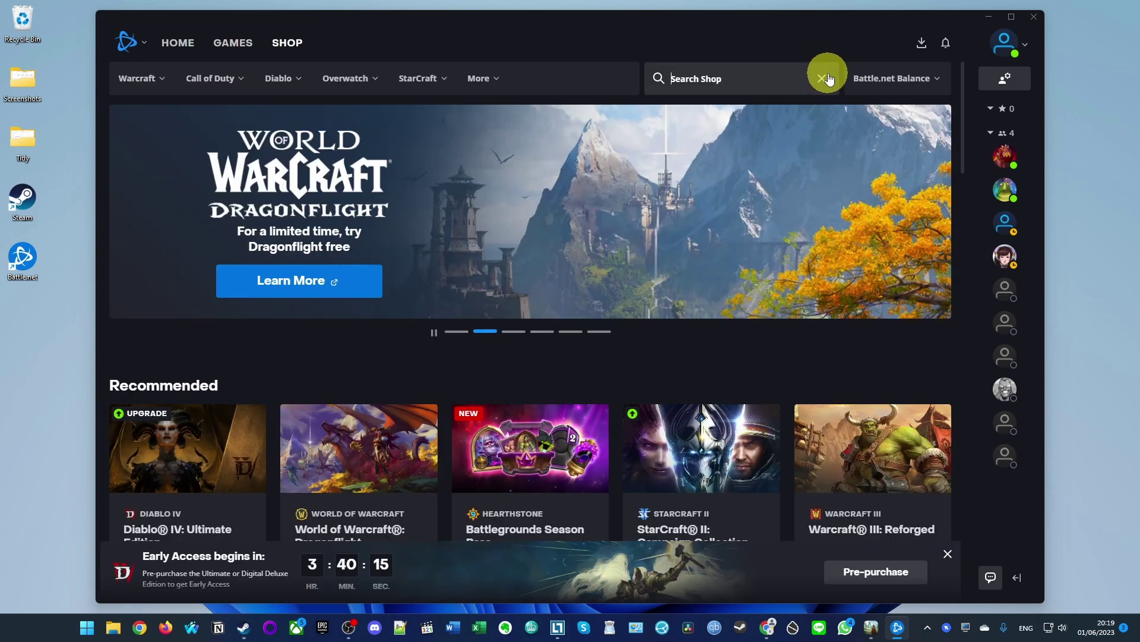
{"action": "type", "text": "diablo iv"}
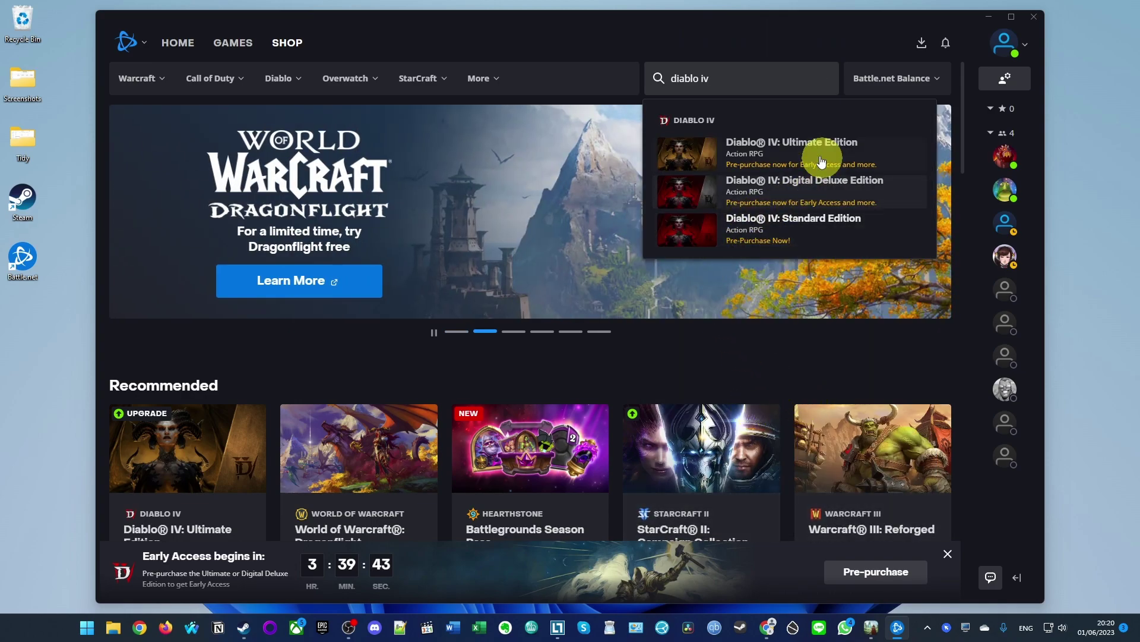
{"action": "left_click", "coordinate": [780, 189]}
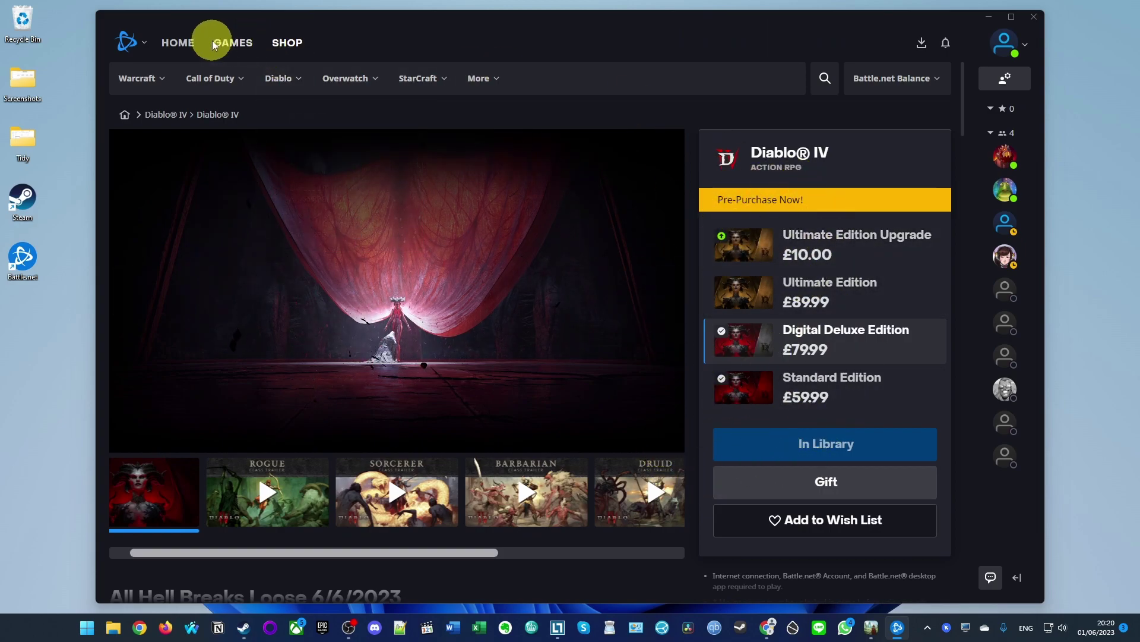
Open Diablo IV from the My Games library and start its pre-installation
{"action": "left_click", "coordinate": [243, 44]}
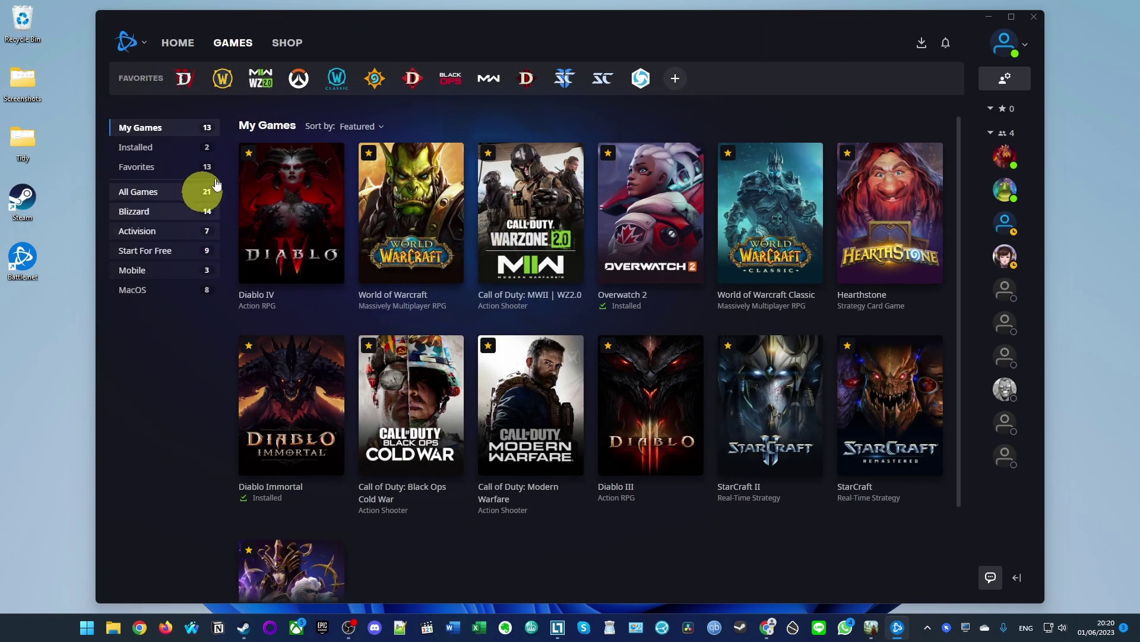
{"action": "left_click", "coordinate": [299, 217]}
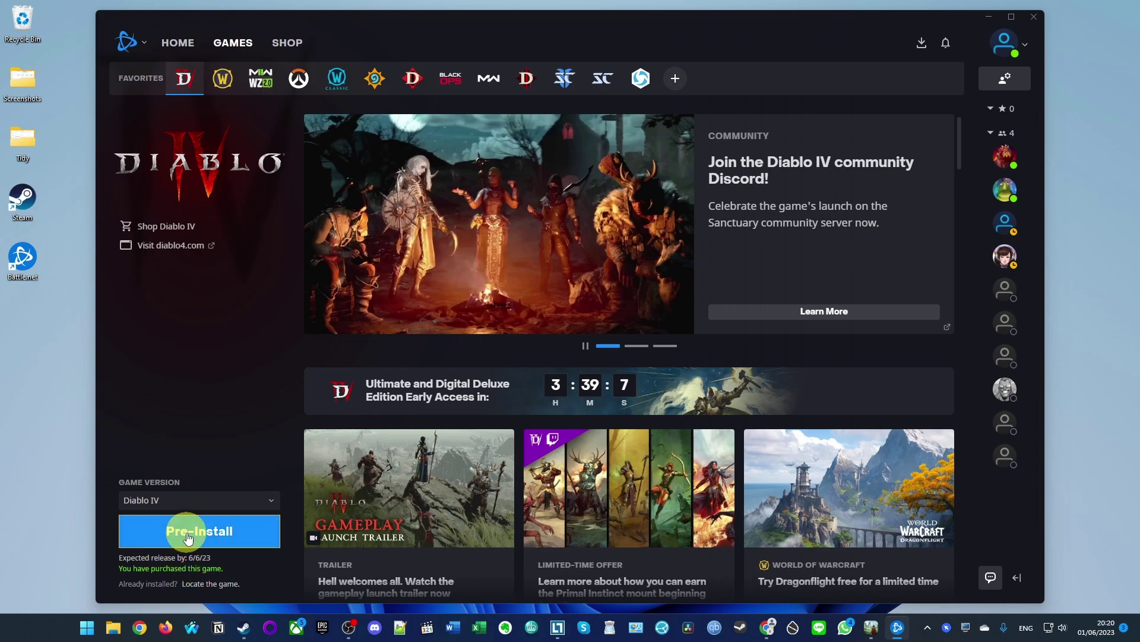
{"action": "left_click", "coordinate": [188, 535]}
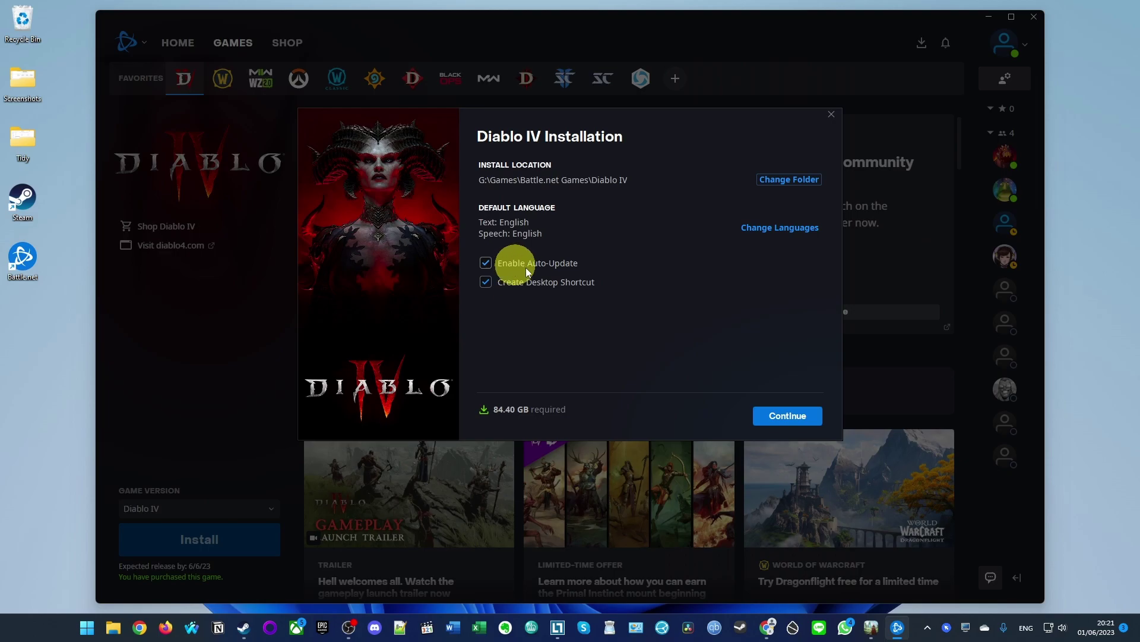
Continue with the current install location and language, exclude High-Resolution Assets, and start the Diablo IV installation
{"action": "left_click", "coordinate": [793, 416]}
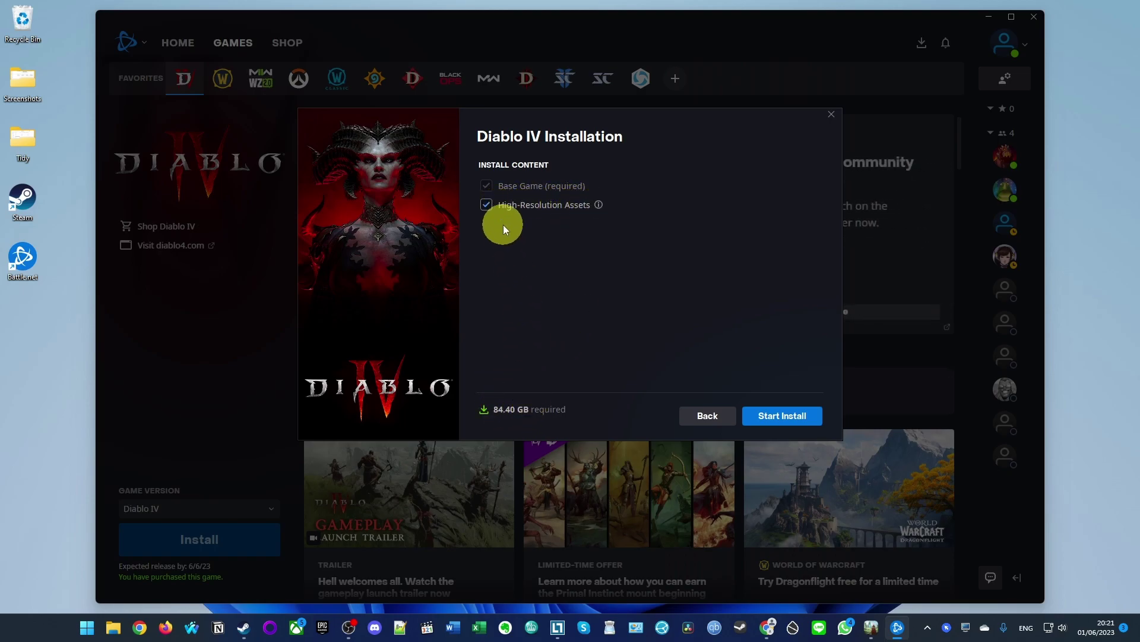
{"action": "left_click", "coordinate": [489, 205]}
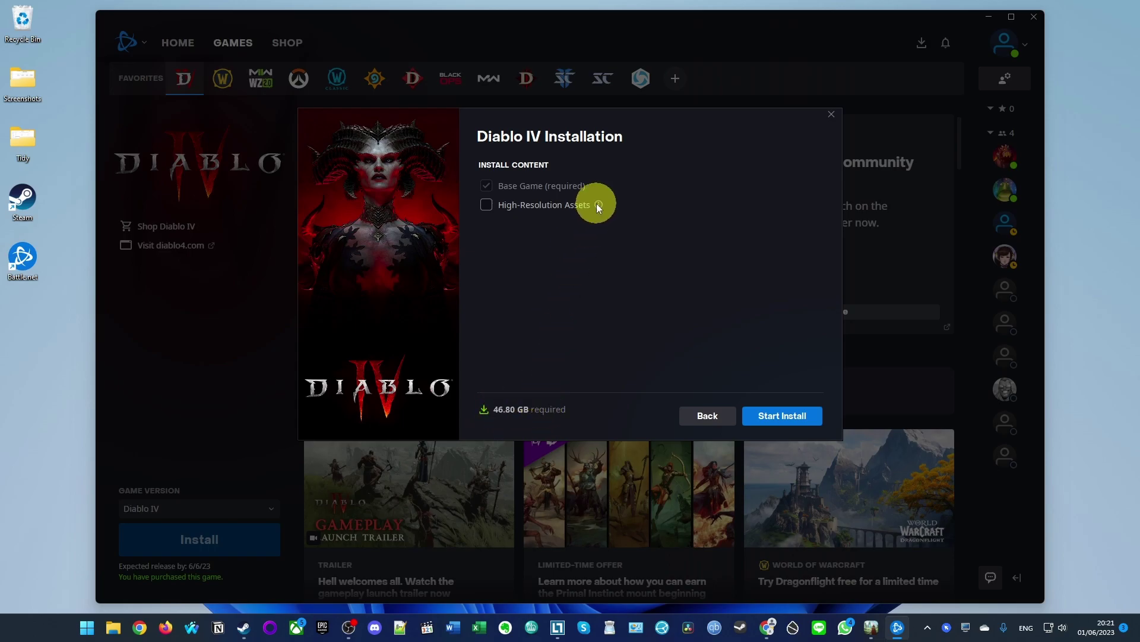
{"action": "mouse_move", "coordinate": [599, 204]}
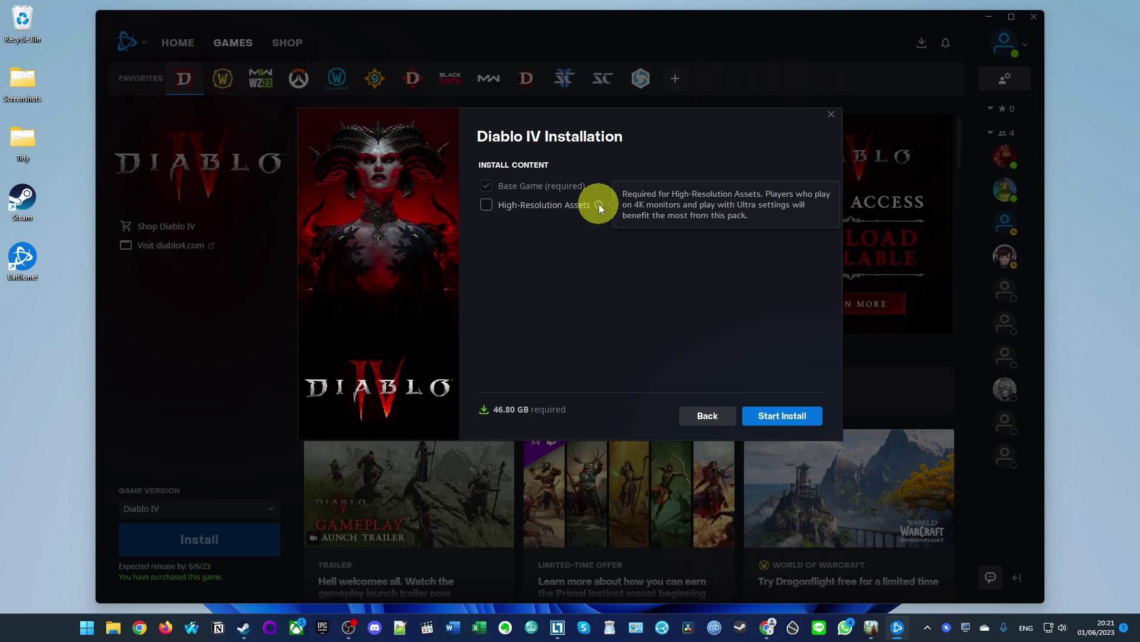
{"action": "left_click", "coordinate": [788, 415]}
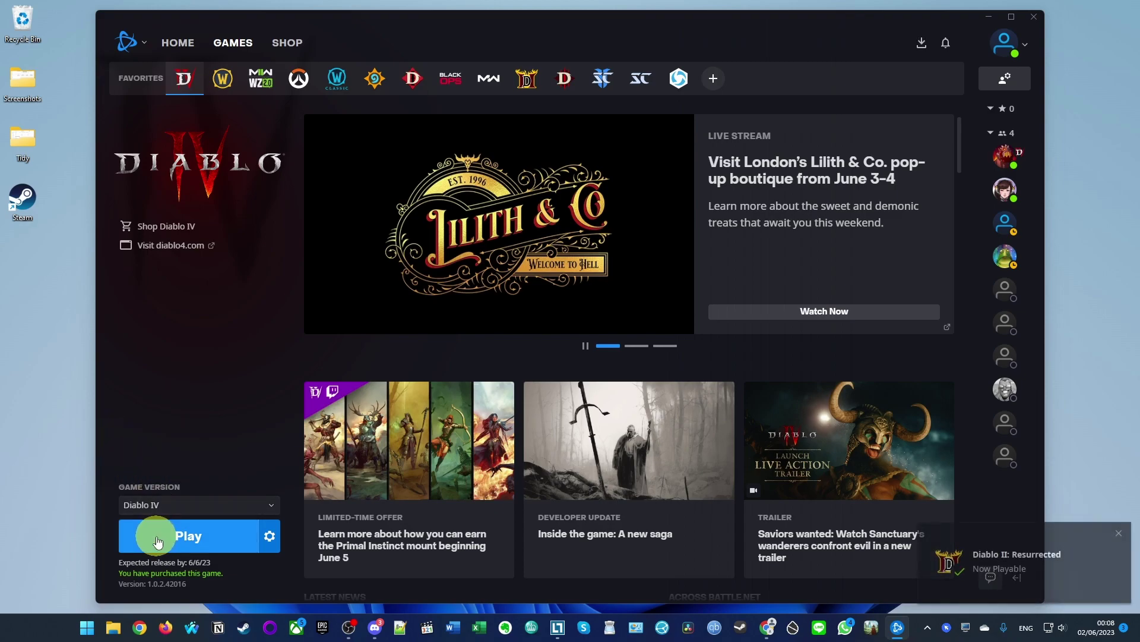
Try to launch Diablo IV, dismissing the Last Played tip and the outdated graphics drivers notice
{"action": "left_click", "coordinate": [248, 535]}
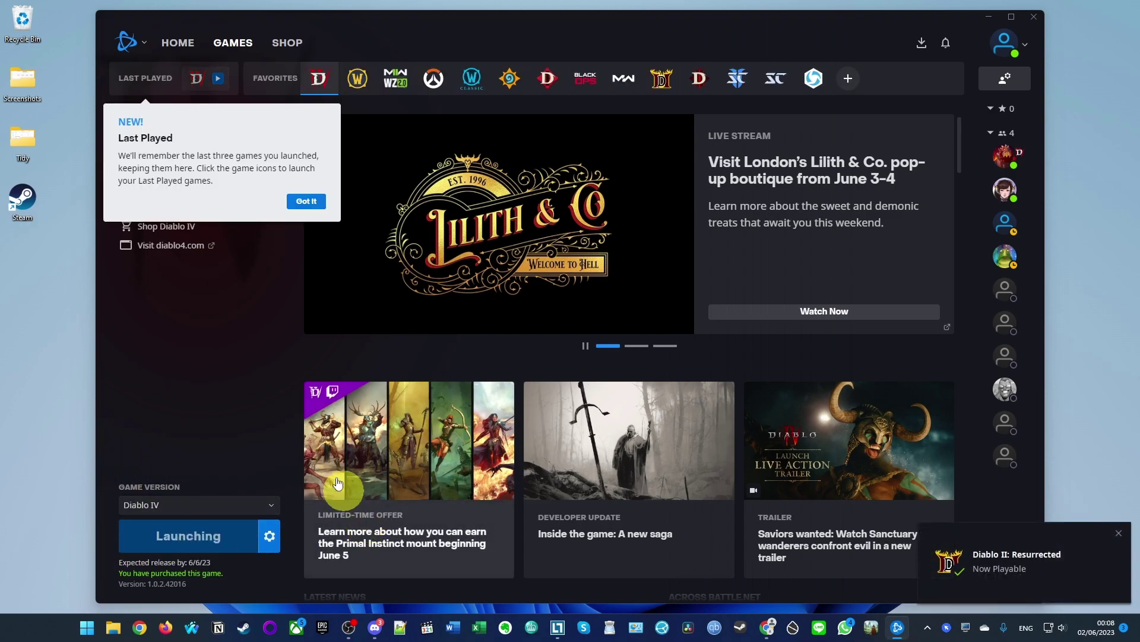
{"action": "left_click", "coordinate": [306, 200]}
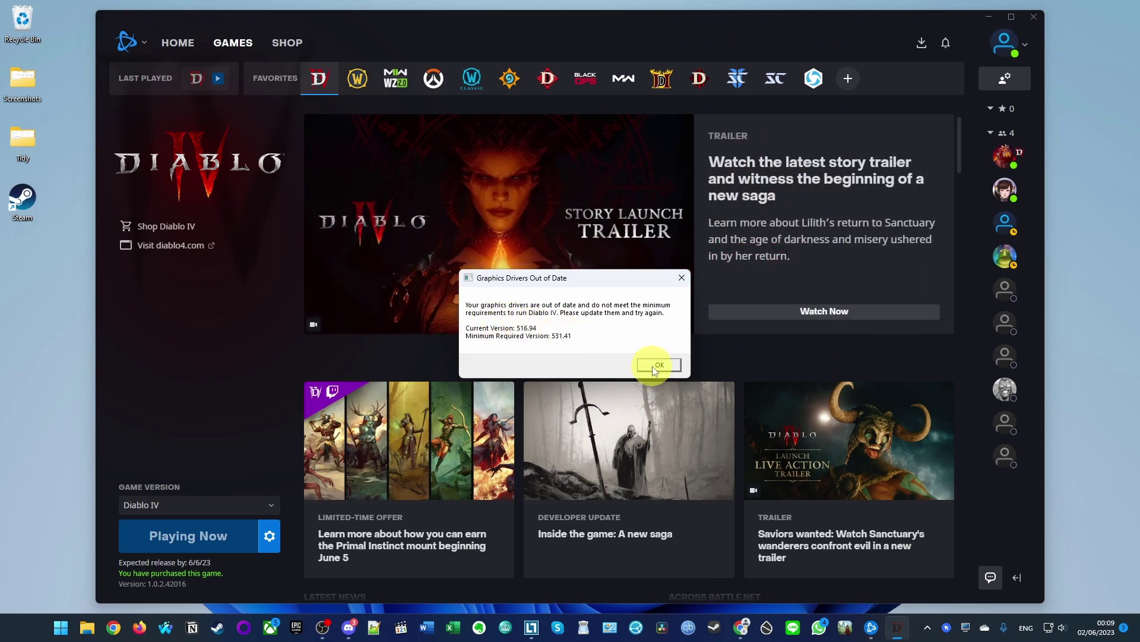
{"action": "left_click", "coordinate": [656, 370]}
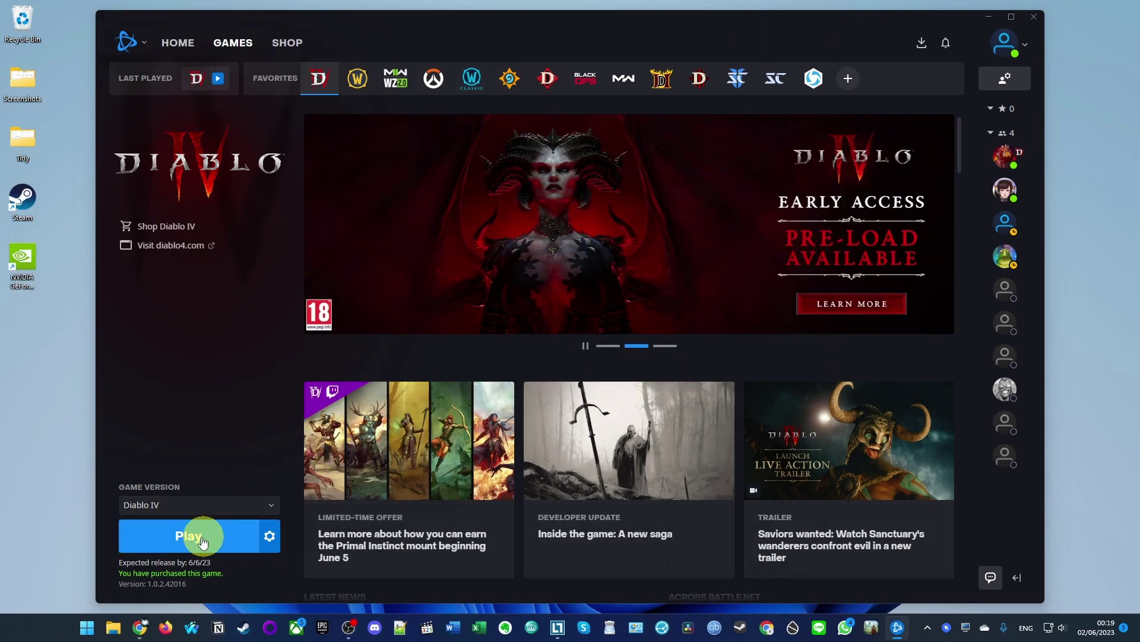
Launch Diablo IV and start a game with a Rogue using the first appearance preset, entering the character's name
{"action": "left_click", "coordinate": [202, 540]}
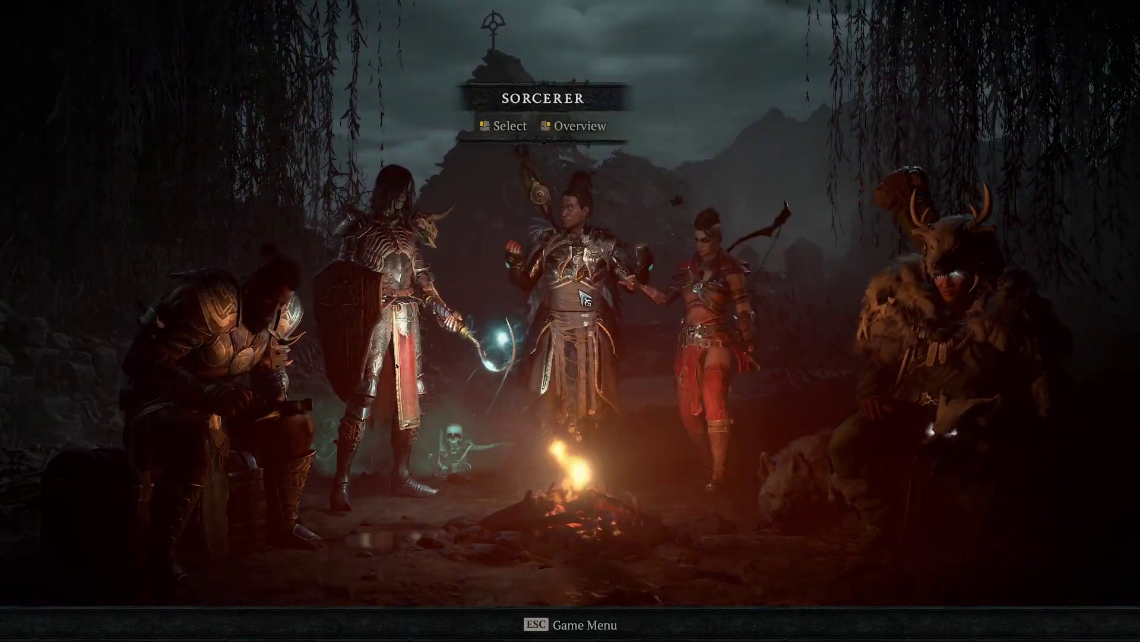
{"action": "left_click", "coordinate": [720, 289]}
{"action": "left_click", "coordinate": [722, 292]}
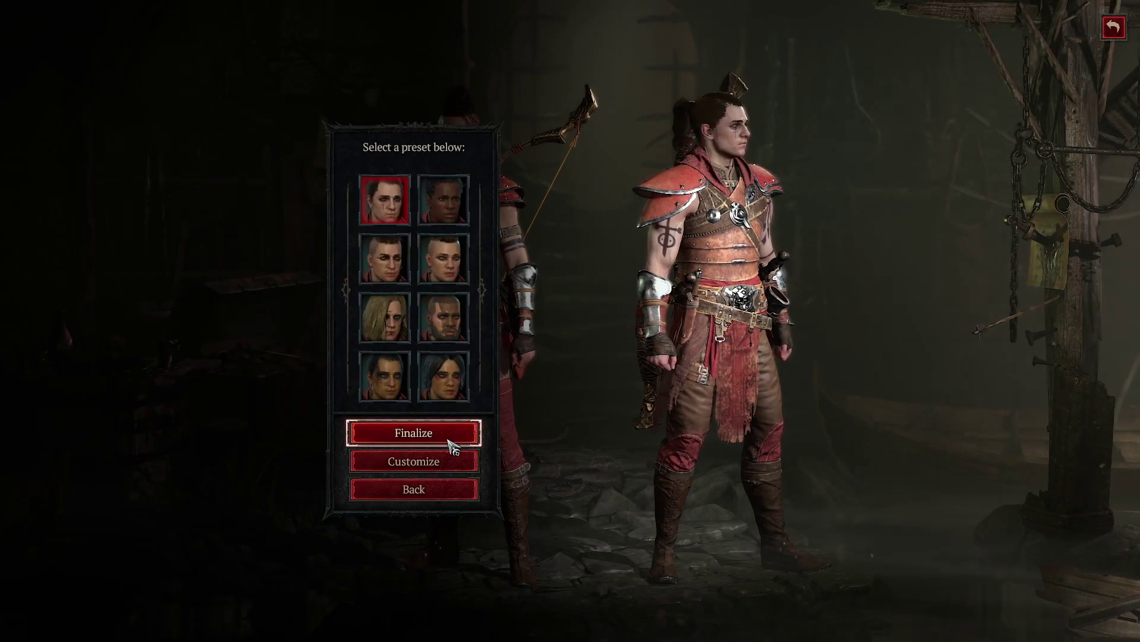
{"action": "left_click", "coordinate": [453, 439]}
{"action": "left_click", "coordinate": [204, 451]}
{"action": "type", "text": "Andytizer"}
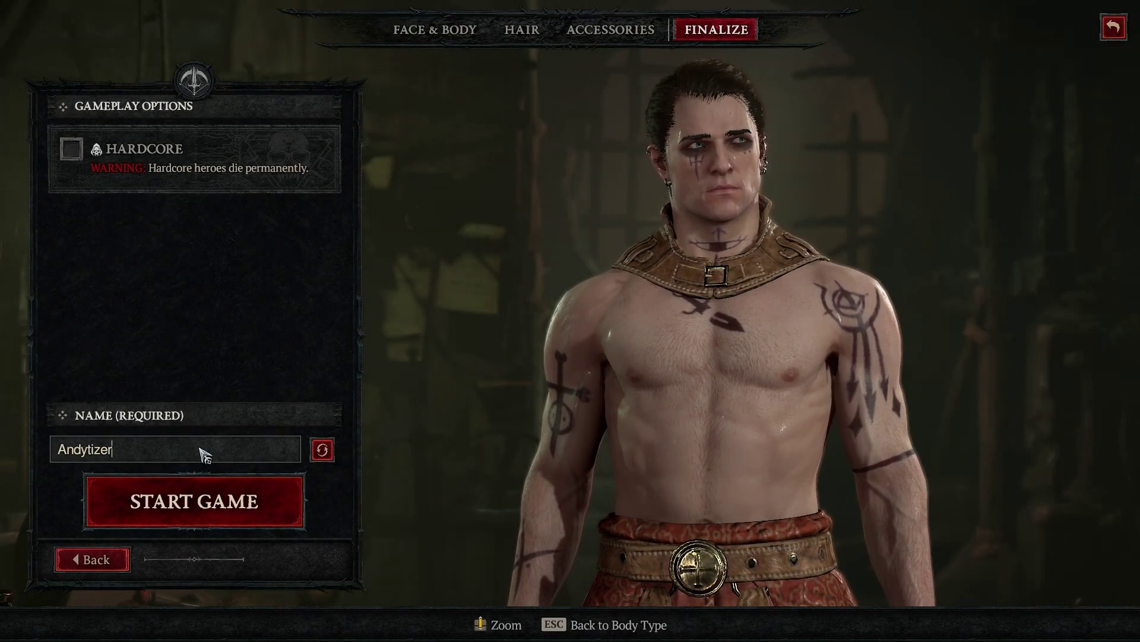
{"action": "left_click", "coordinate": [204, 526]}
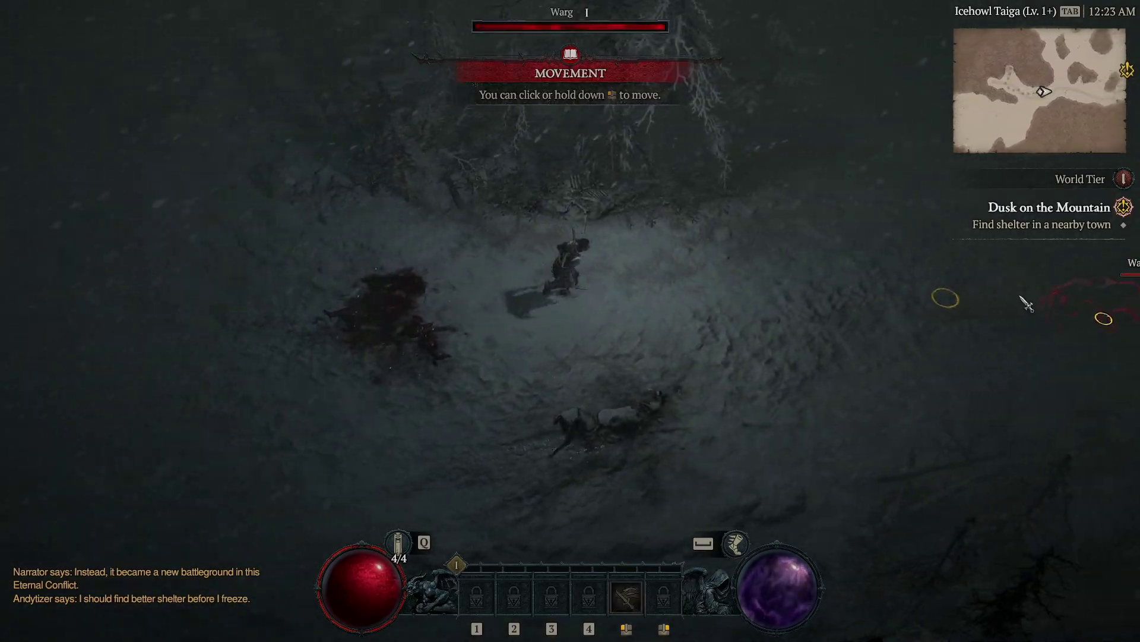
Move the Rogue through the Icehowl Taiga in search of shelter for the Dusk on the Mountain quest
{"action": "left_click", "coordinate": [840, 313]}
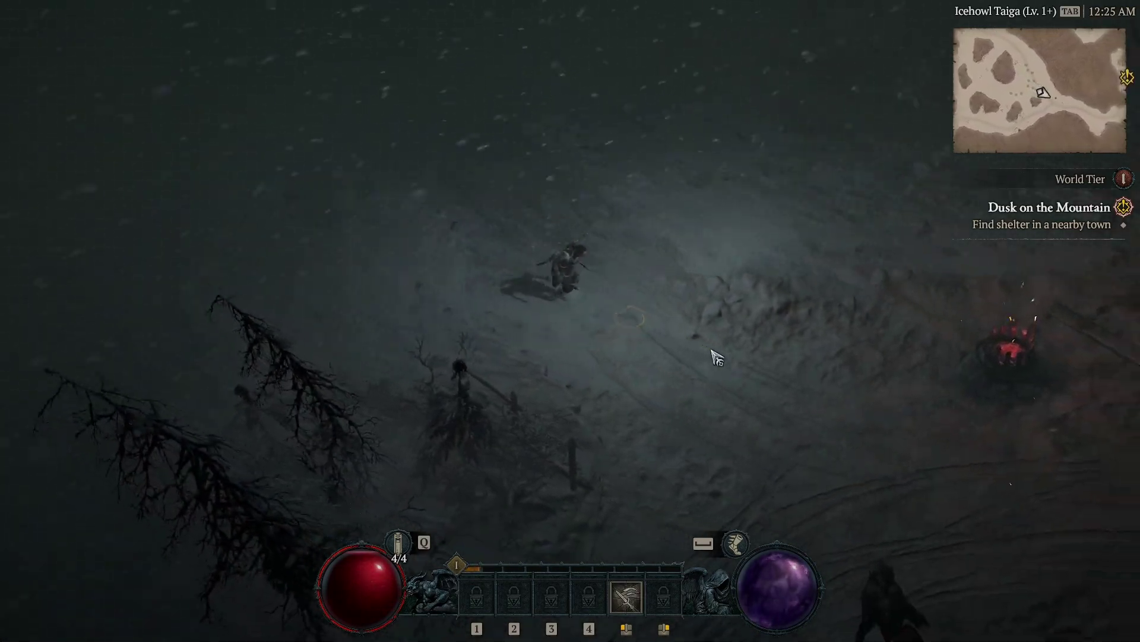
{"action": "left_click", "coordinate": [684, 363]}
{"action": "left_click", "coordinate": [601, 367]}
{"action": "left_click", "coordinate": [647, 326]}
{"action": "left_click", "coordinate": [461, 229]}
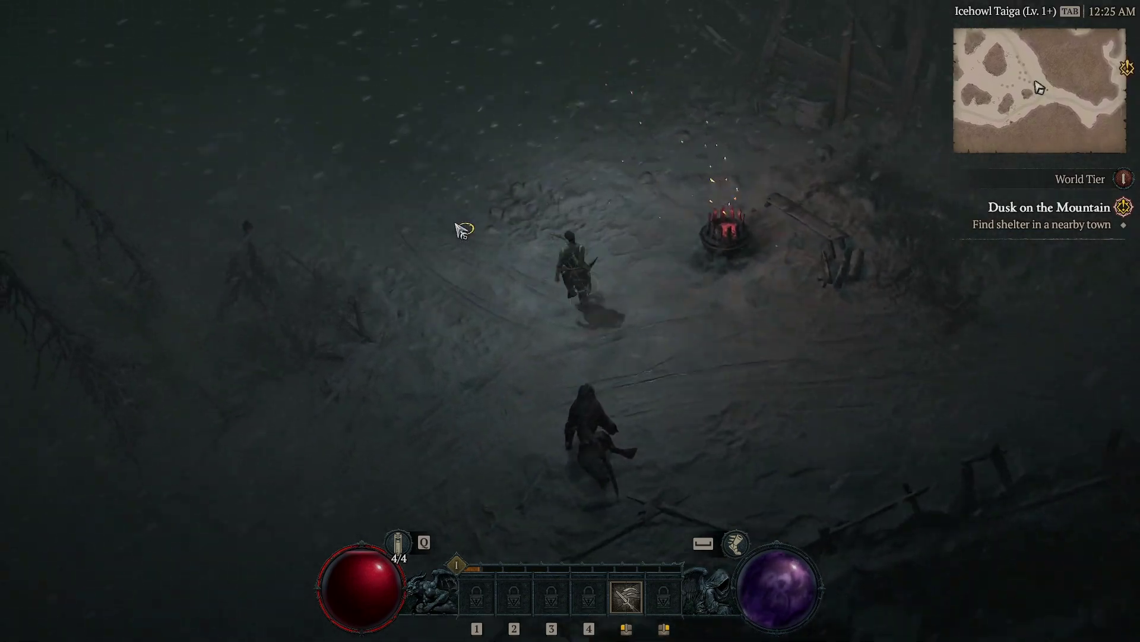
{"action": "left_click", "coordinate": [497, 461]}
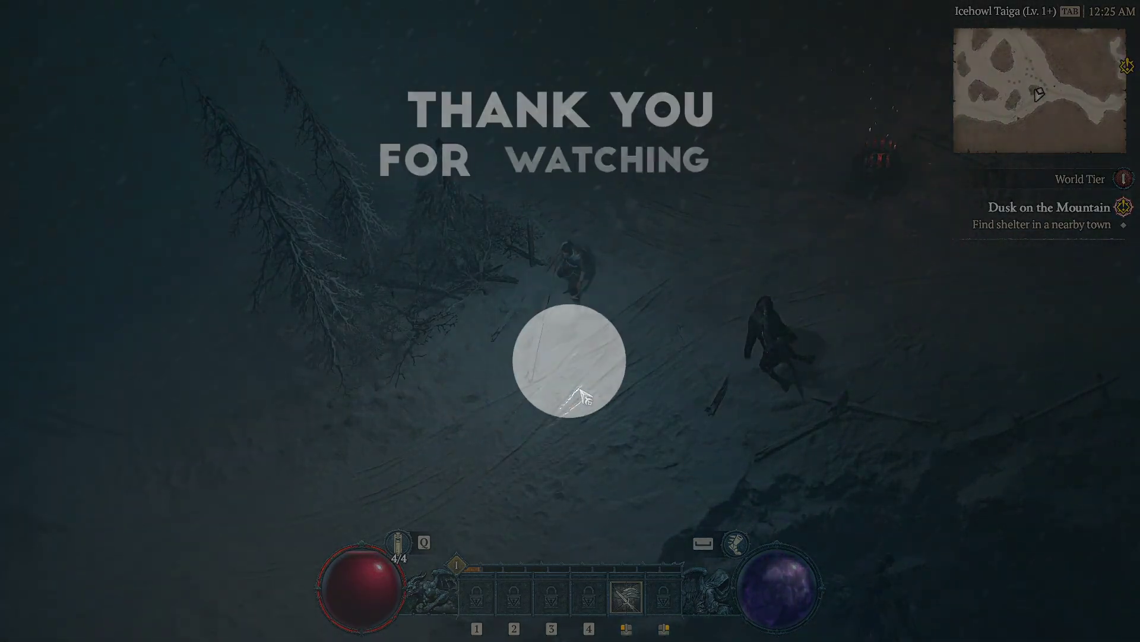